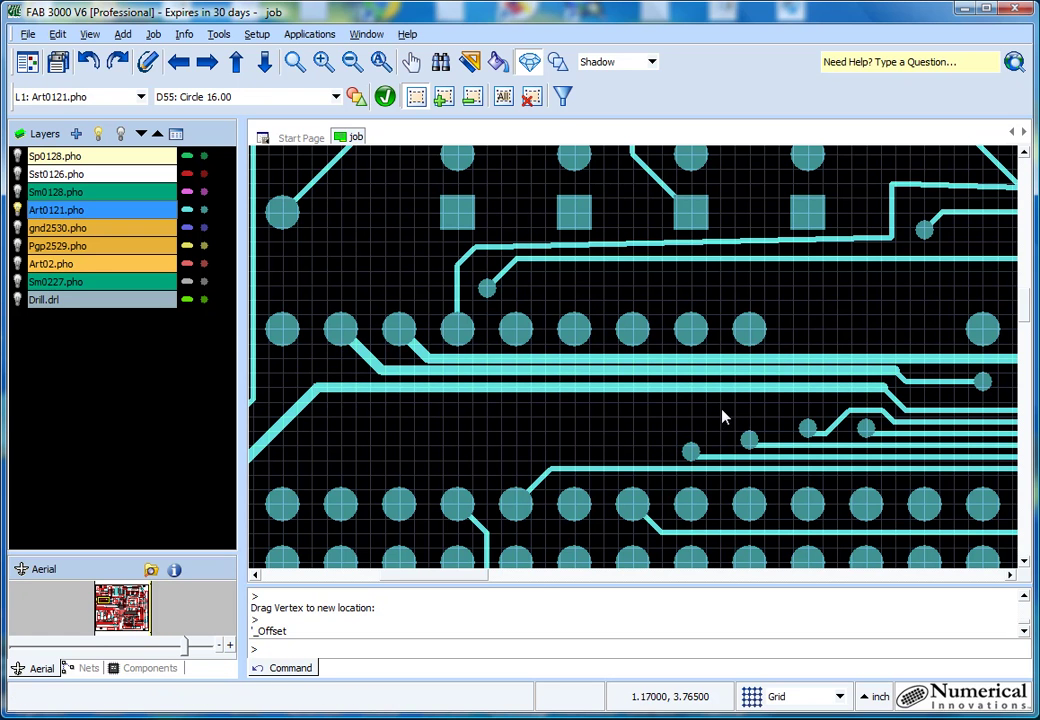
Grow the short horizontal trace between the upper pad rows by 5.0 per side.
scroll(724, 417, "down", 3)
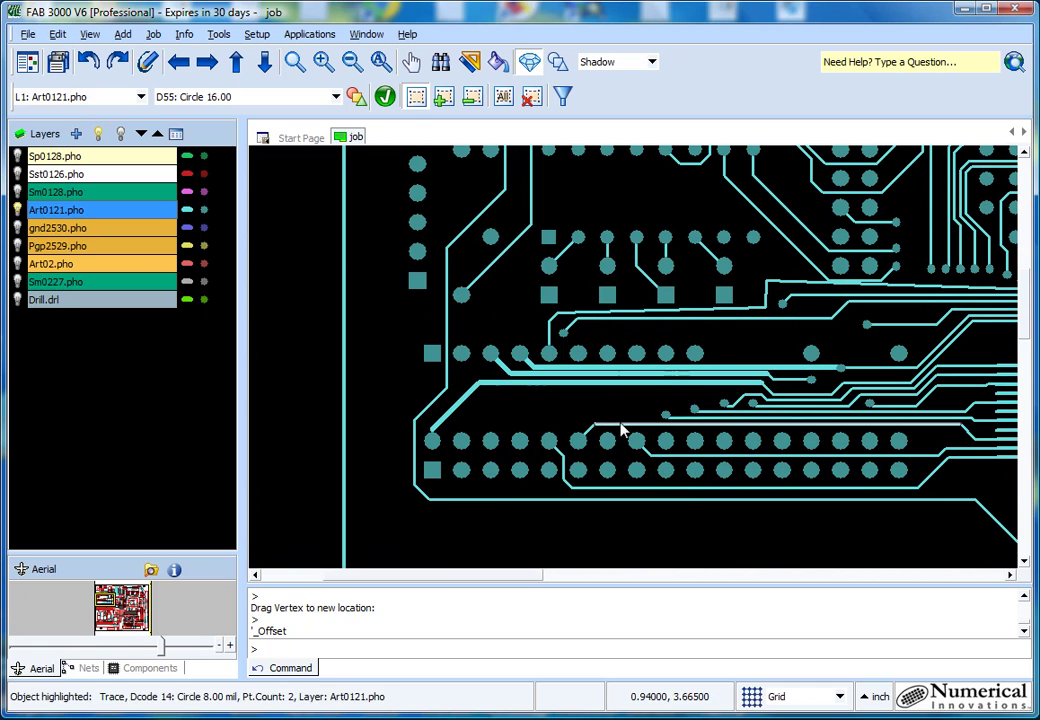
scroll(676, 399, "down", 2)
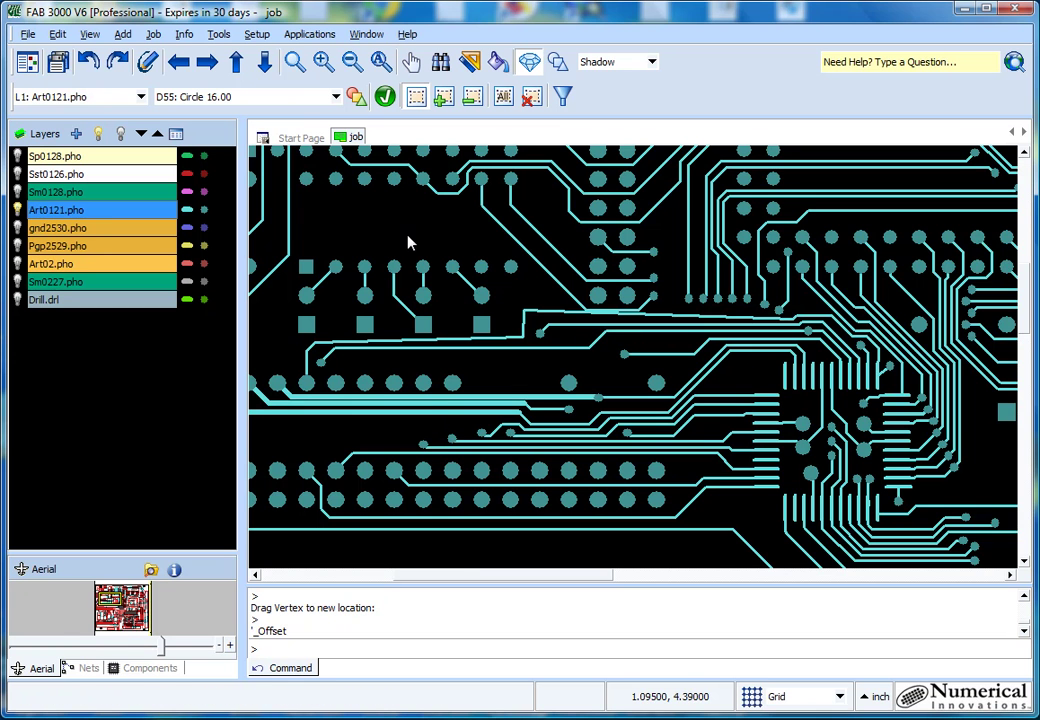
middle_click_drag(409, 239, 443, 565)
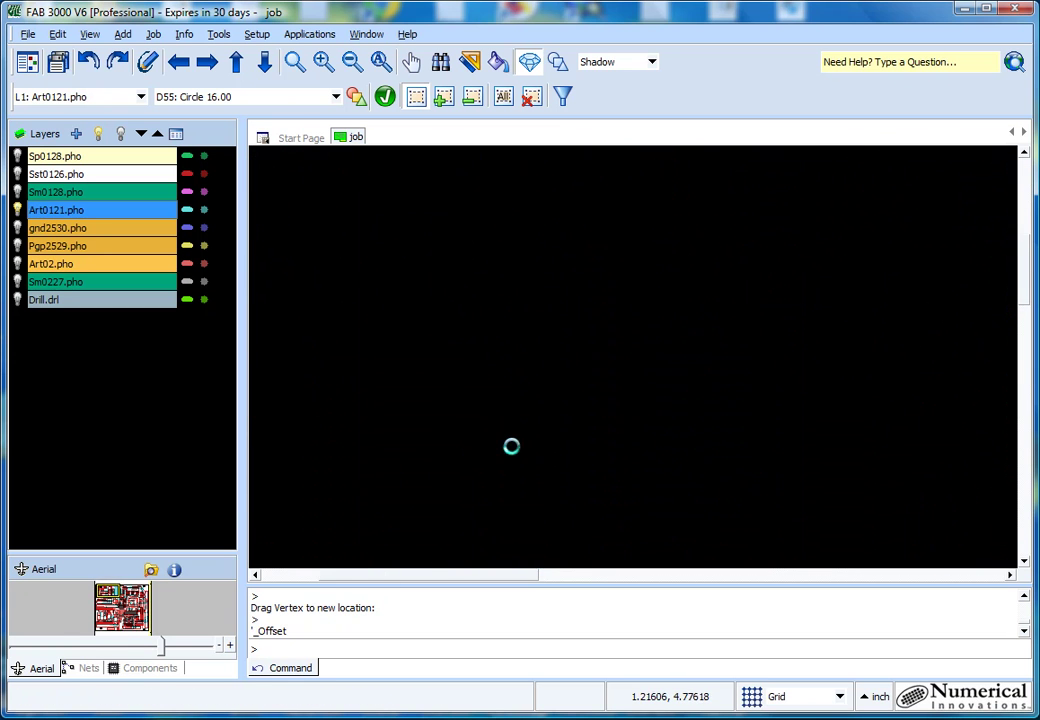
middle_click_drag(664, 479, 501, 406)
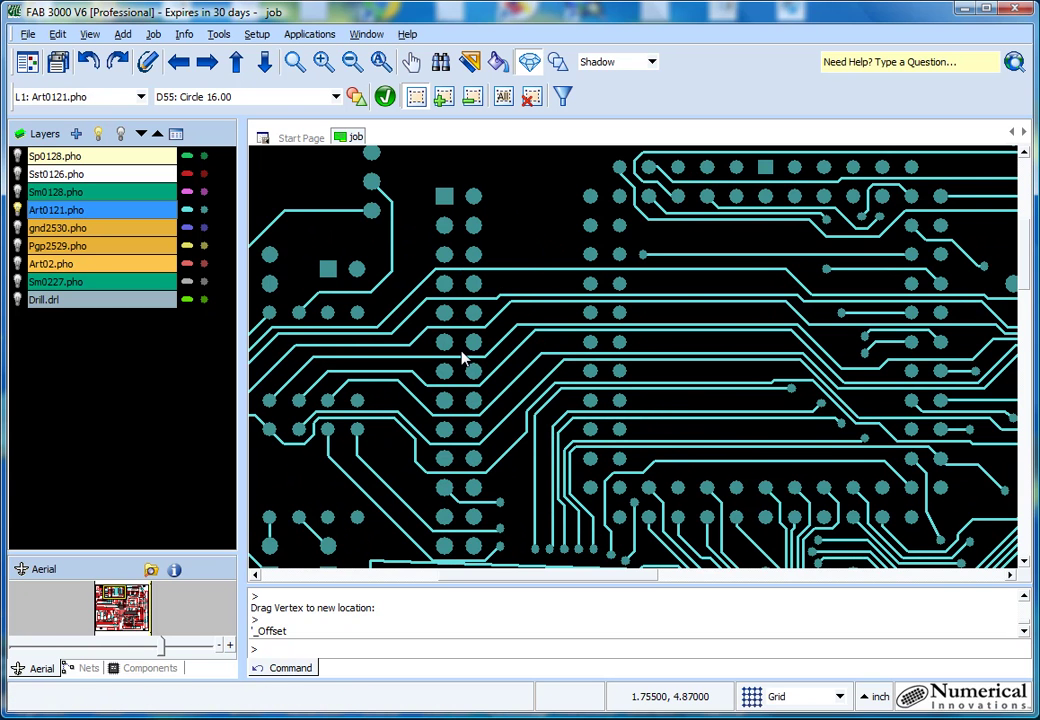
scroll(470, 345, "up", 4)
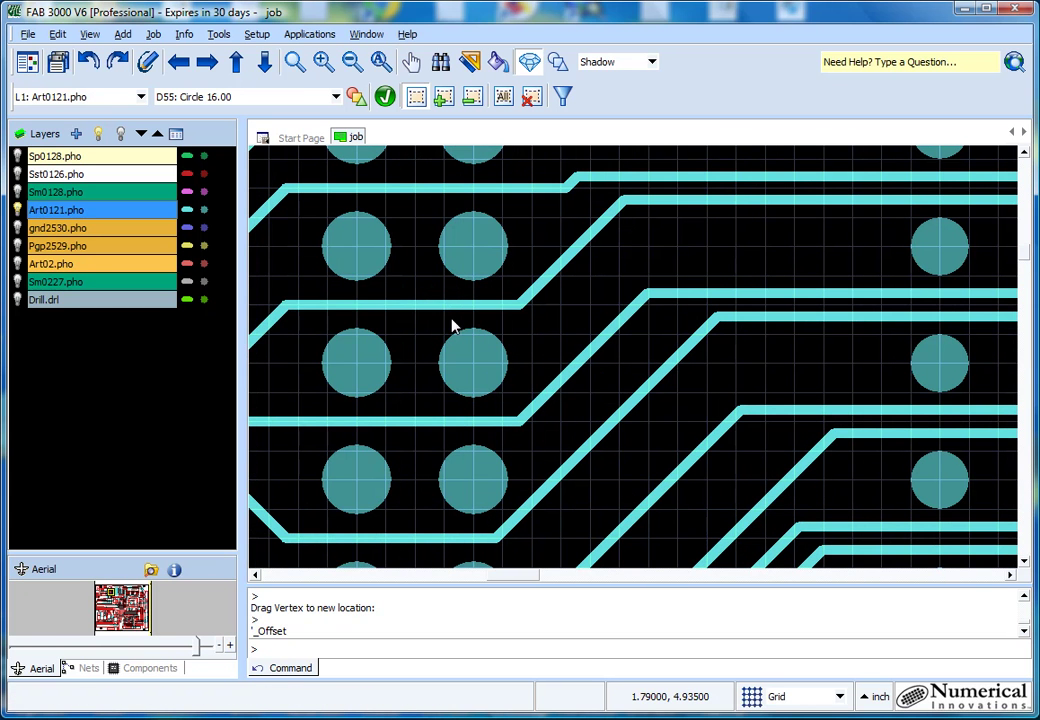
left_click(421, 314)
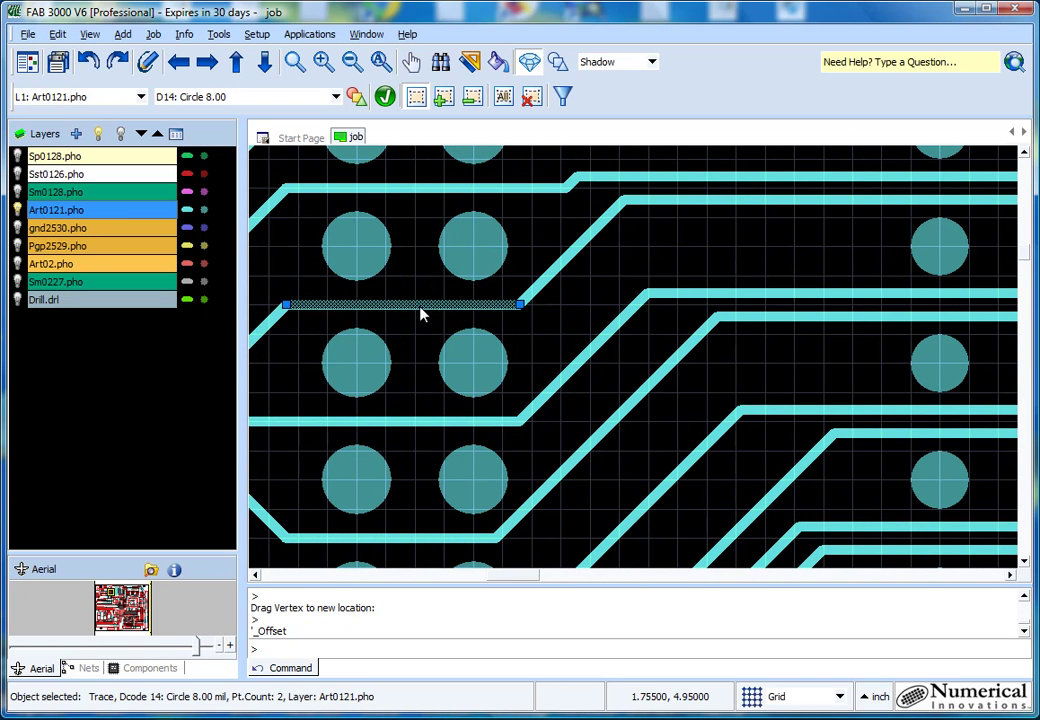
left_click(219, 34)
mouse_move(266, 76)
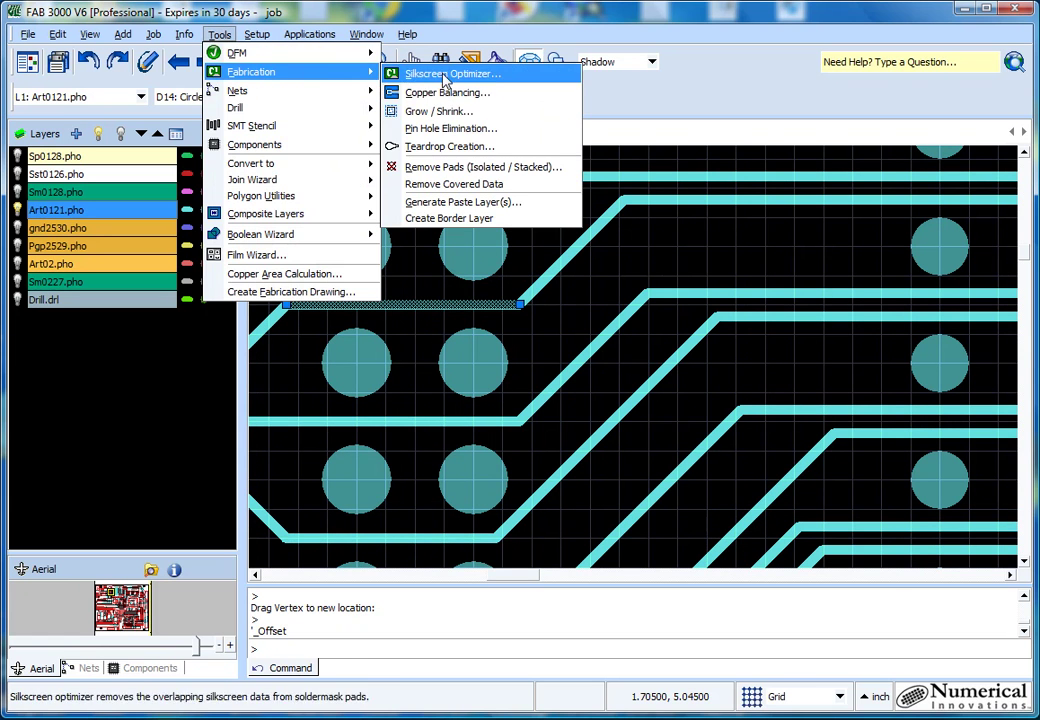
left_click(501, 110)
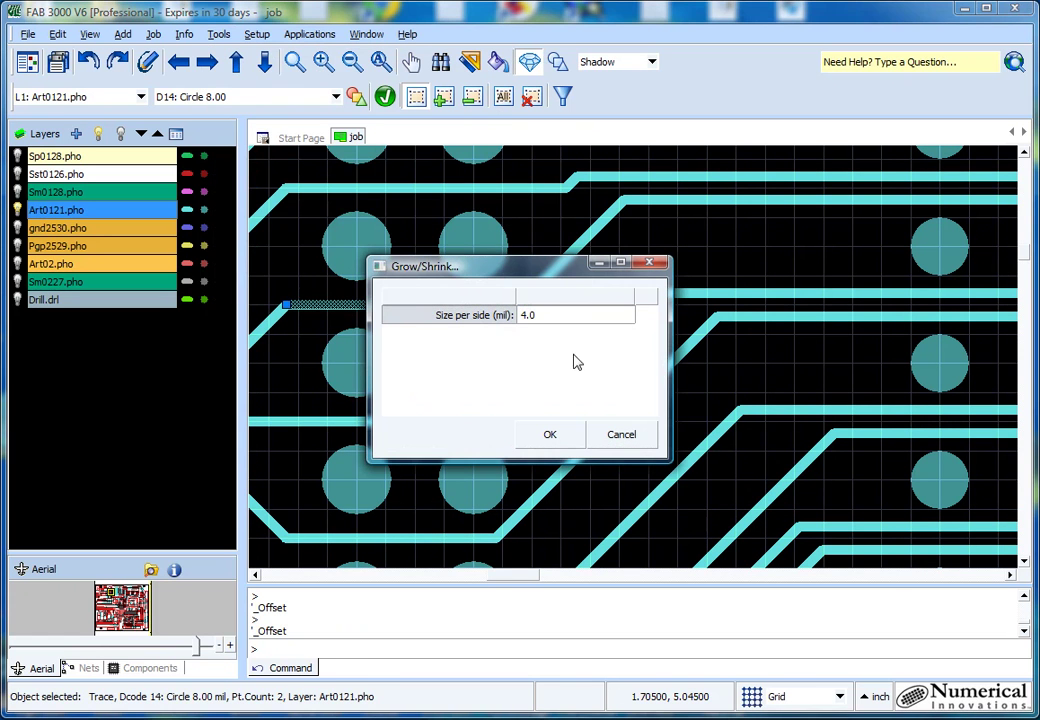
double_click(527, 315)
left_click(521, 315)
left_click(547, 436)
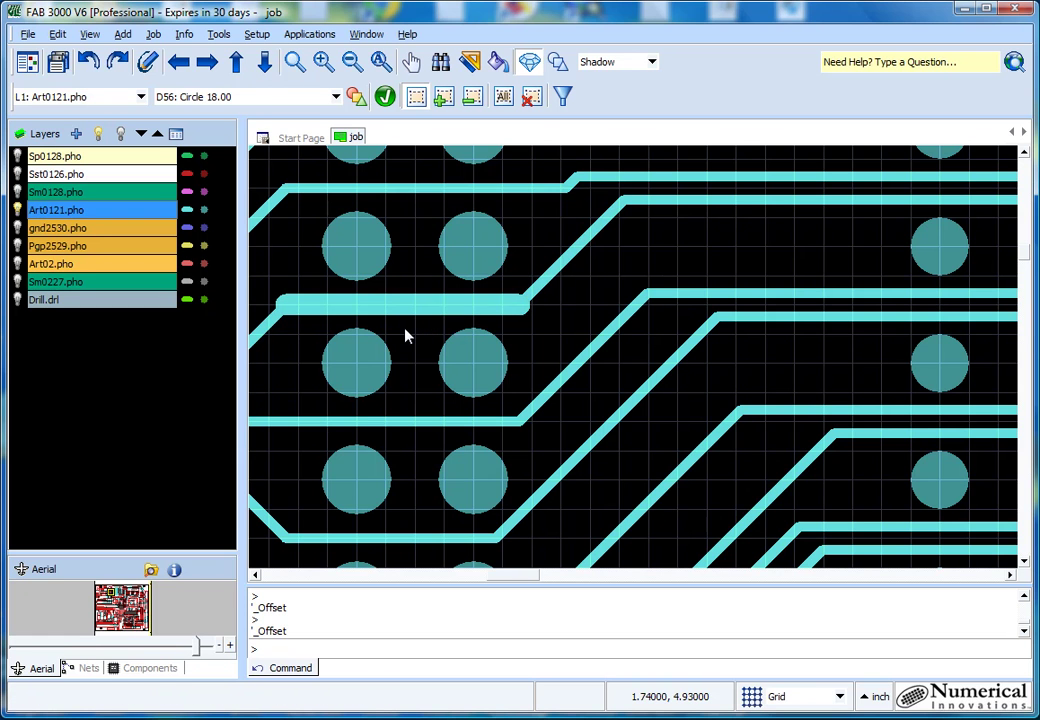
Grow the same trace again by 3.0 per side, bringing it to 24 mil.
left_click(383, 305)
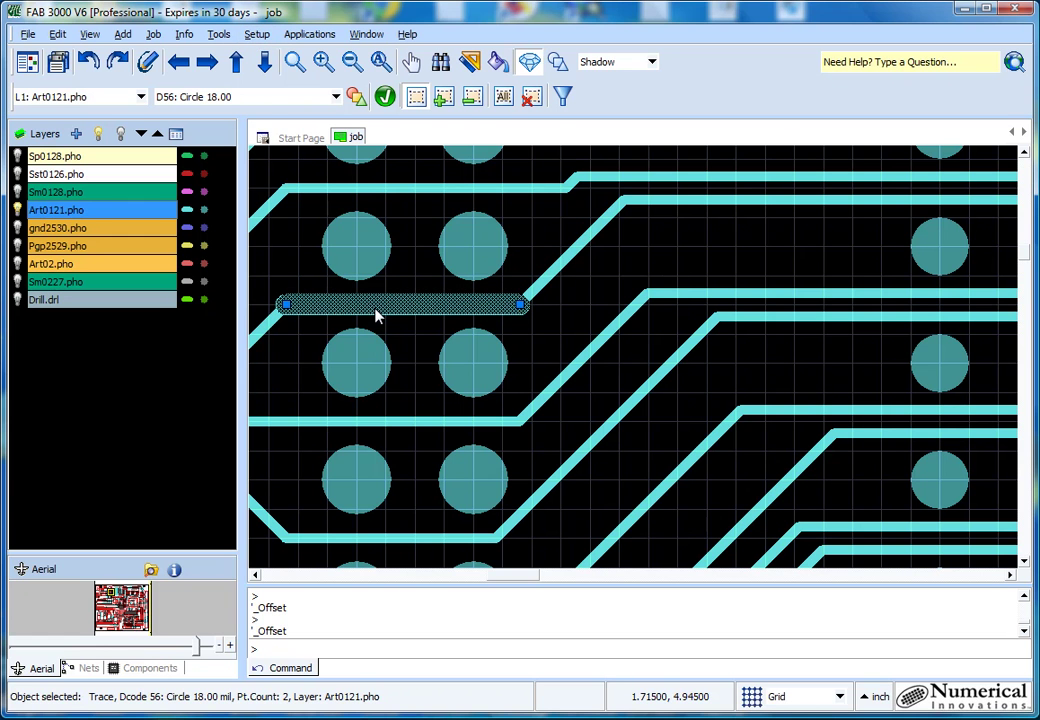
left_click(219, 36)
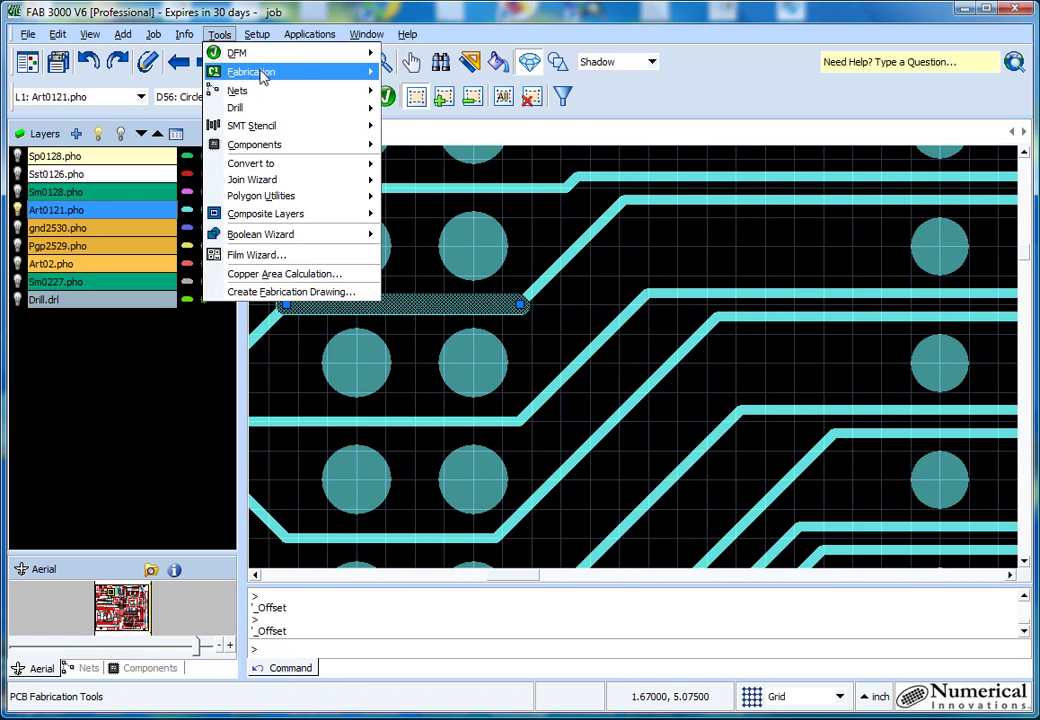
mouse_move(265, 72)
left_click(450, 111)
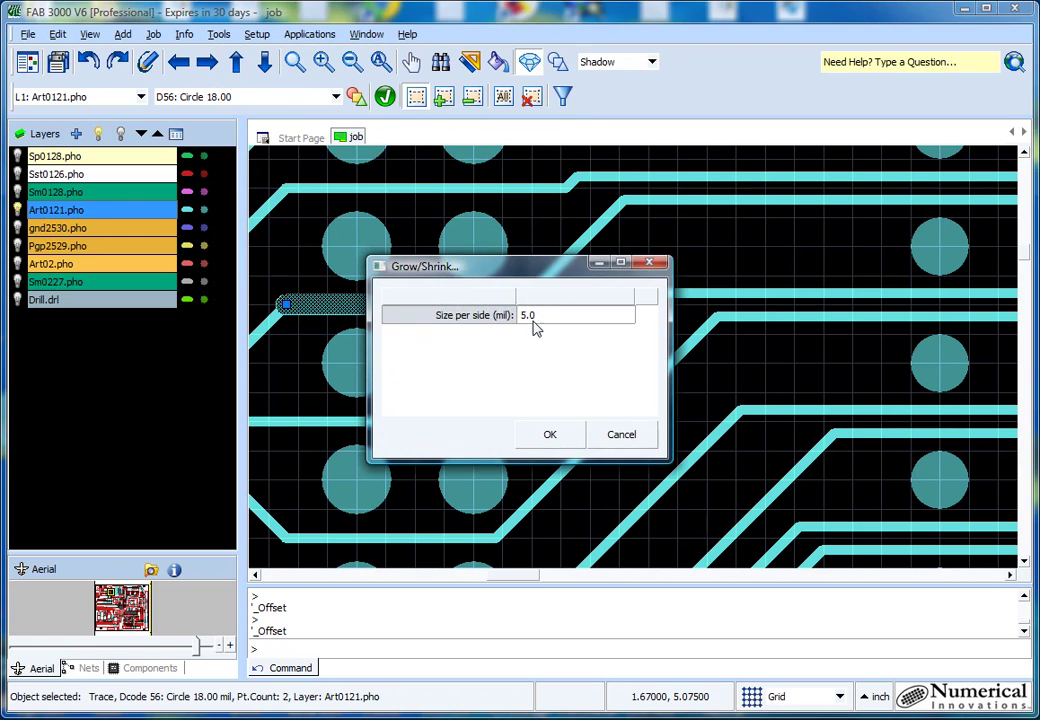
double_click(529, 318)
type("3")
left_click(569, 440)
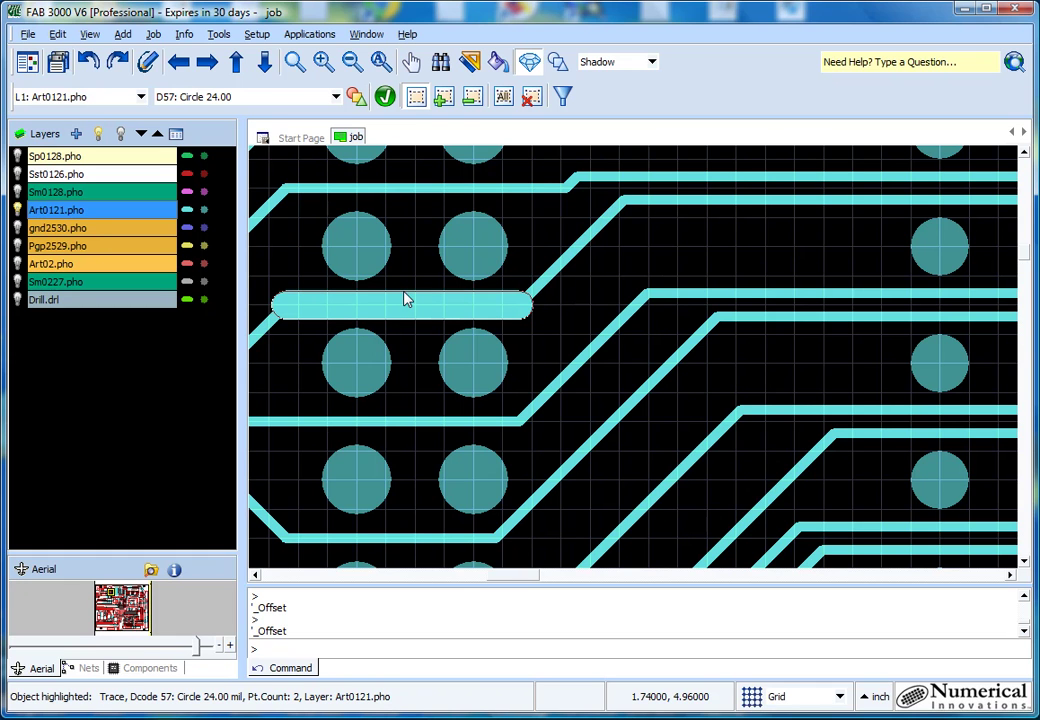
Insert a new vertex into the 24 mil trace at the chosen point with Insert Vertex.
left_click(58, 34)
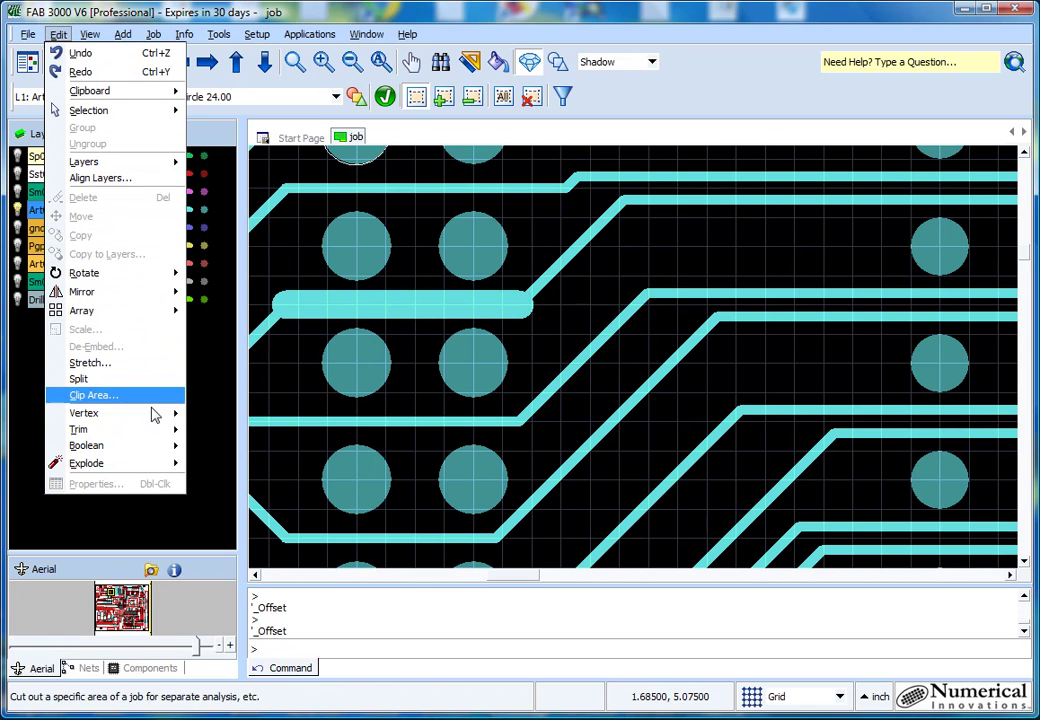
mouse_move(155, 421)
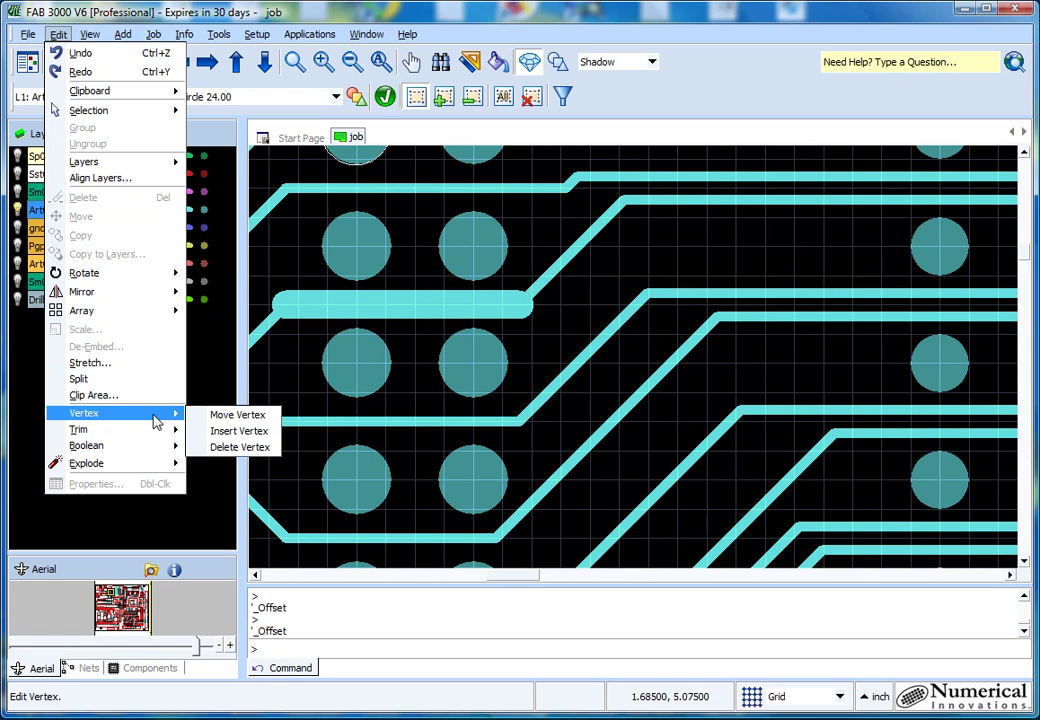
left_click(240, 433)
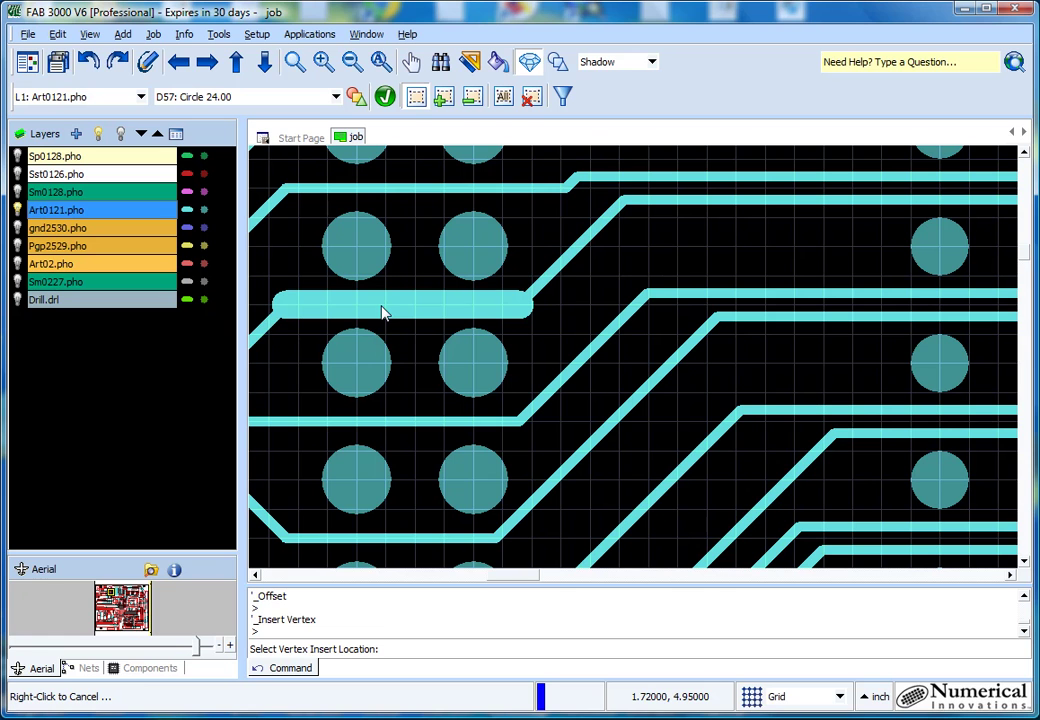
left_click(400, 341)
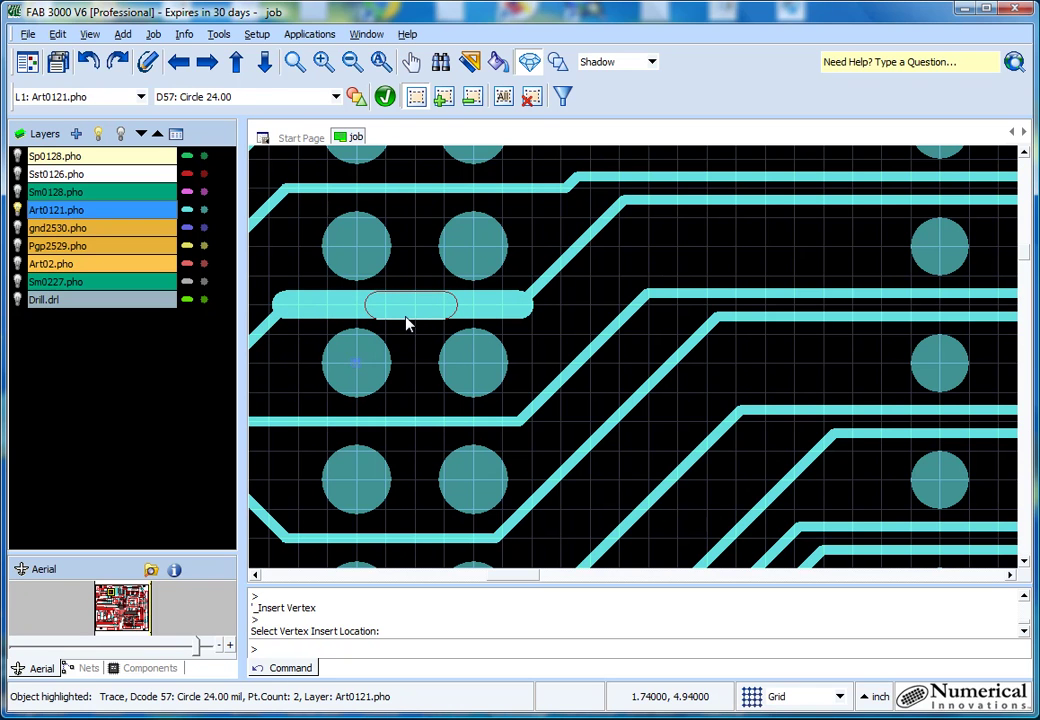
Shrink the short middle piece with a negative Grow/Shrink size, narrowing it to 16 mil.
left_click(407, 323)
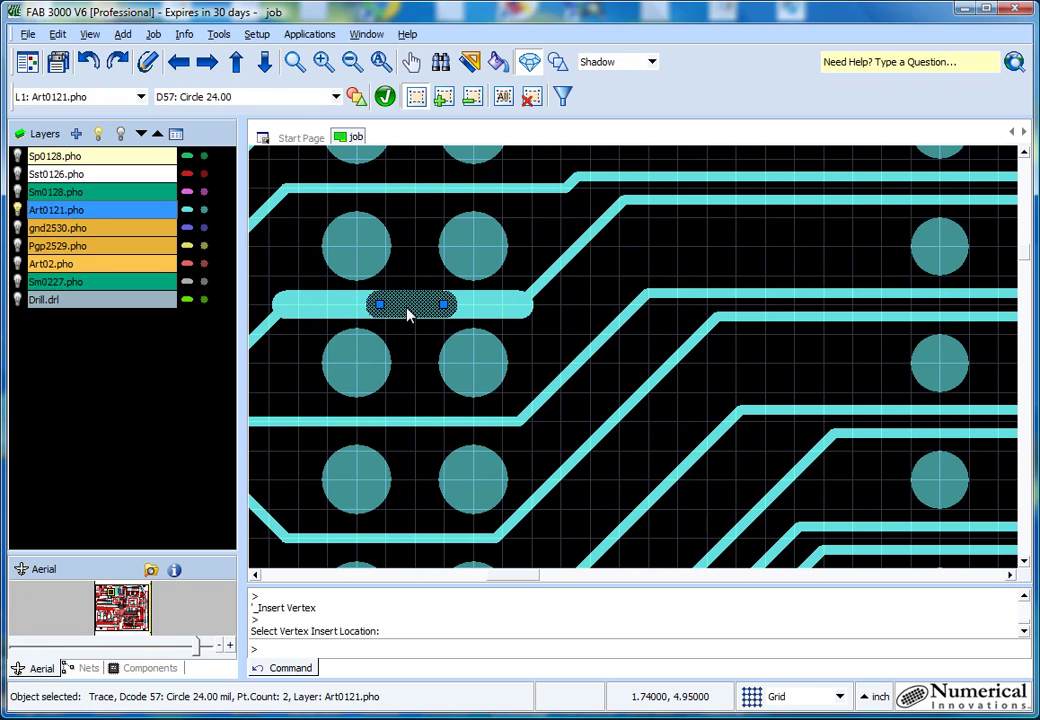
left_click(219, 35)
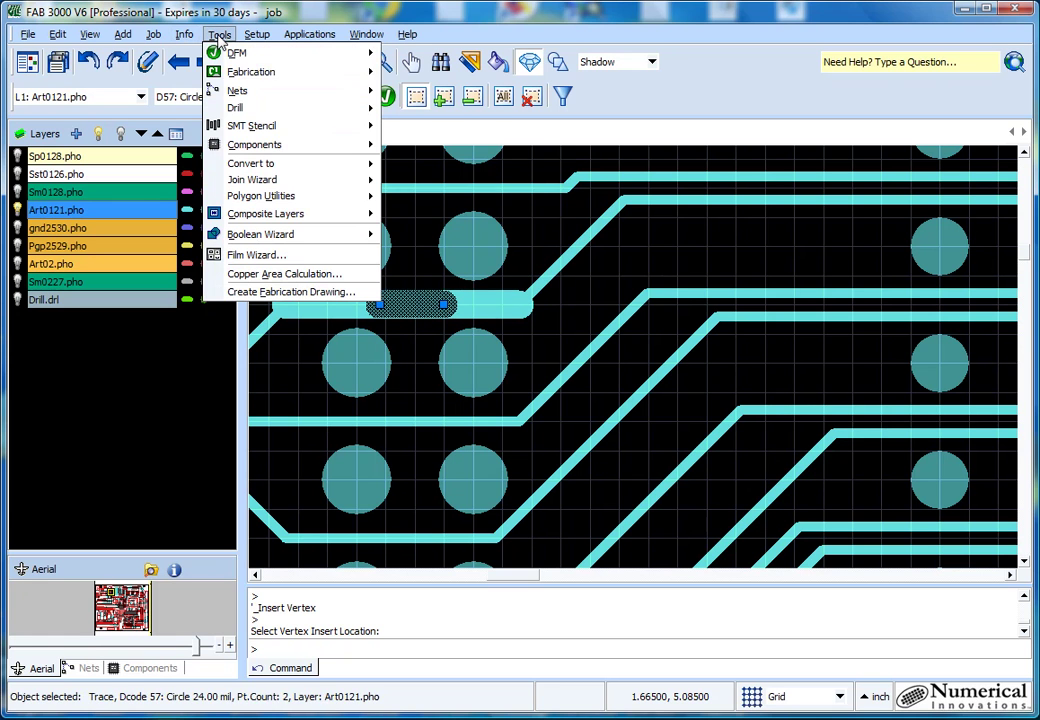
mouse_move(273, 80)
left_click(465, 108)
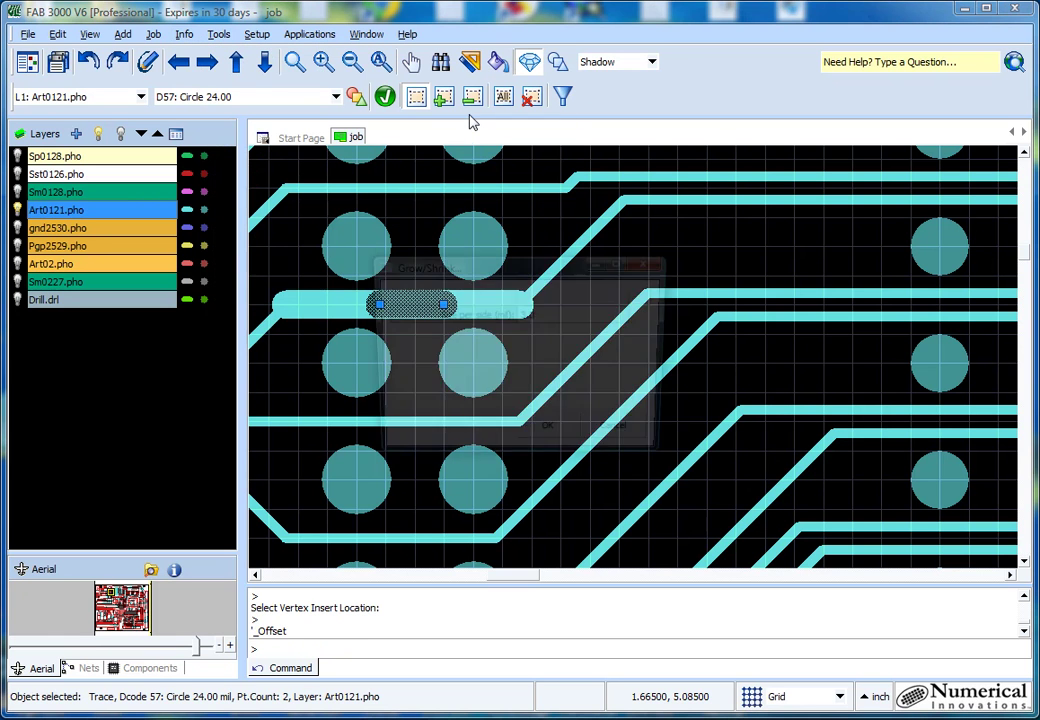
left_click_drag(564, 314, 511, 317)
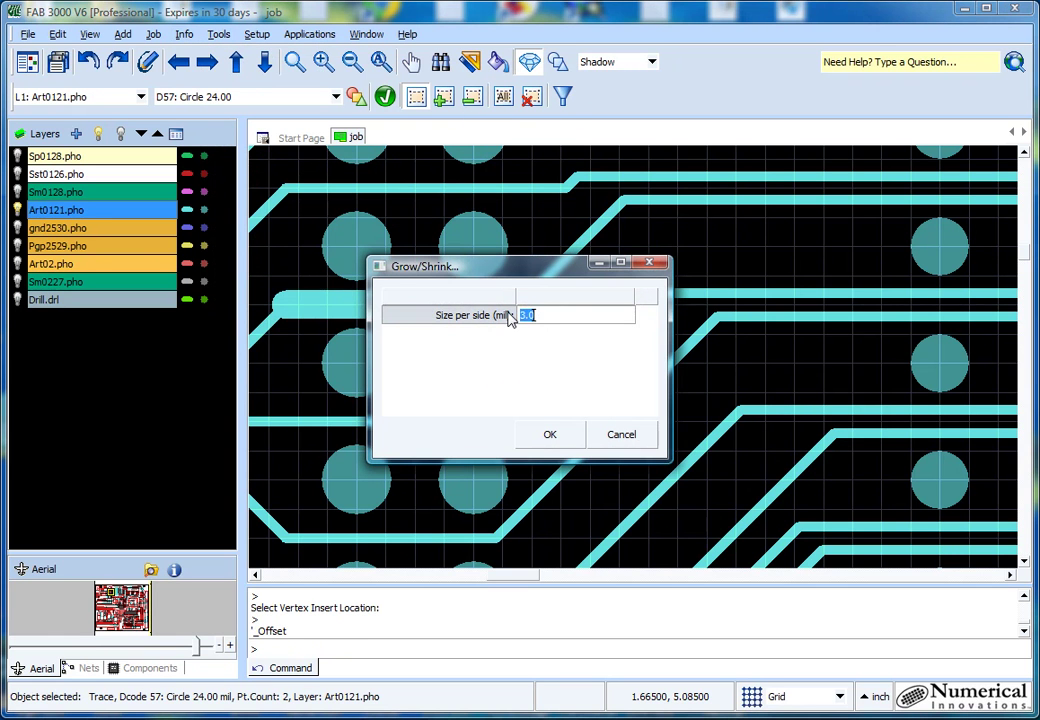
key("BackSpace")
type("-5.0")
double_click(531, 316)
type("-1")
left_click(557, 441)
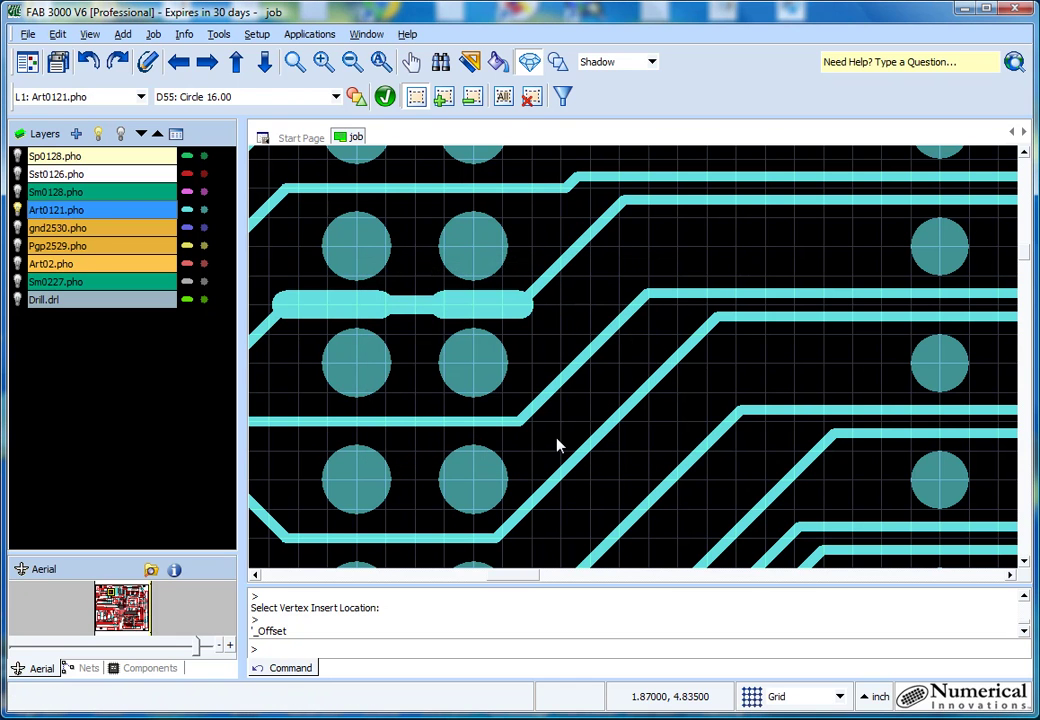
Drag the 16 mil piece's end vertices outward so it spans most of the trace.
left_click(402, 318)
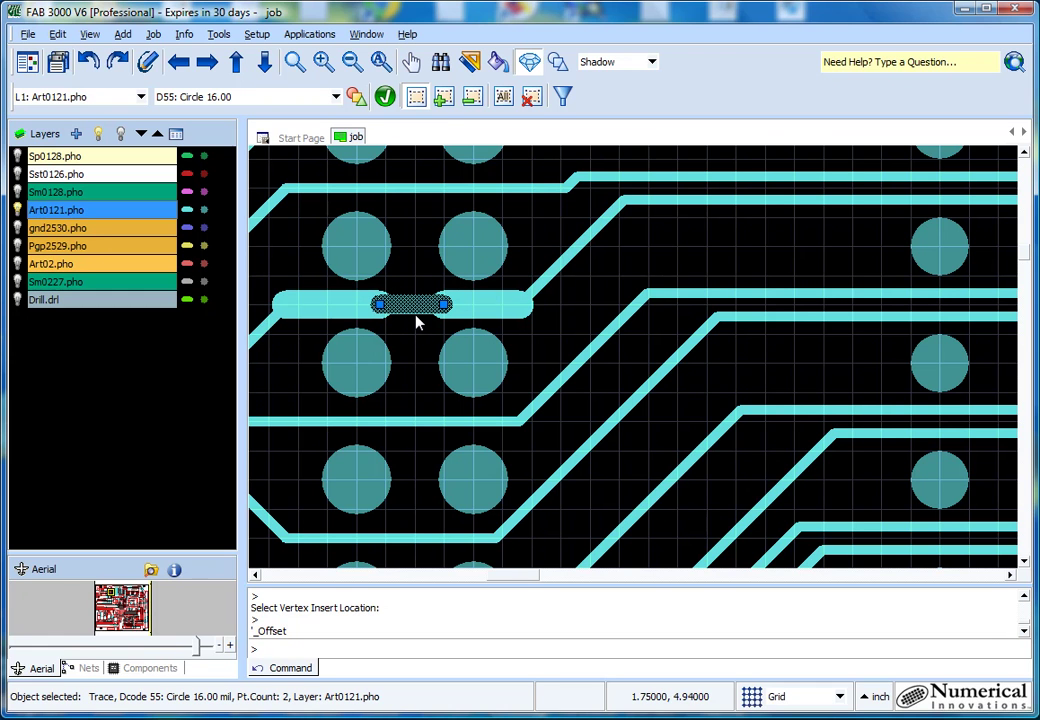
left_click(383, 307)
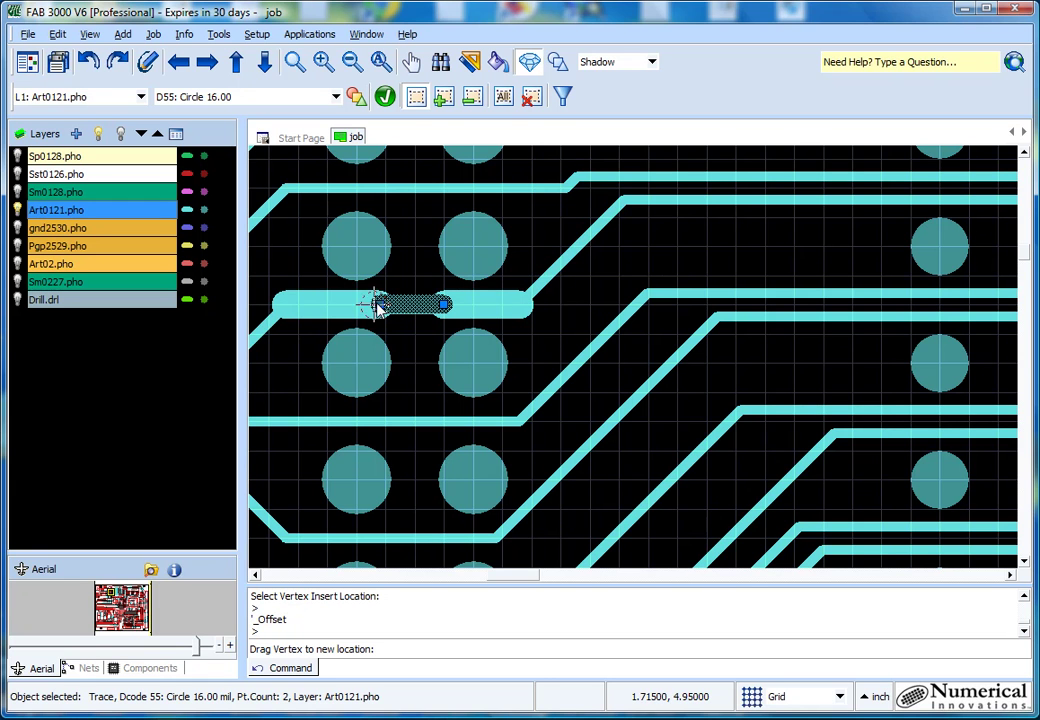
left_click(316, 305)
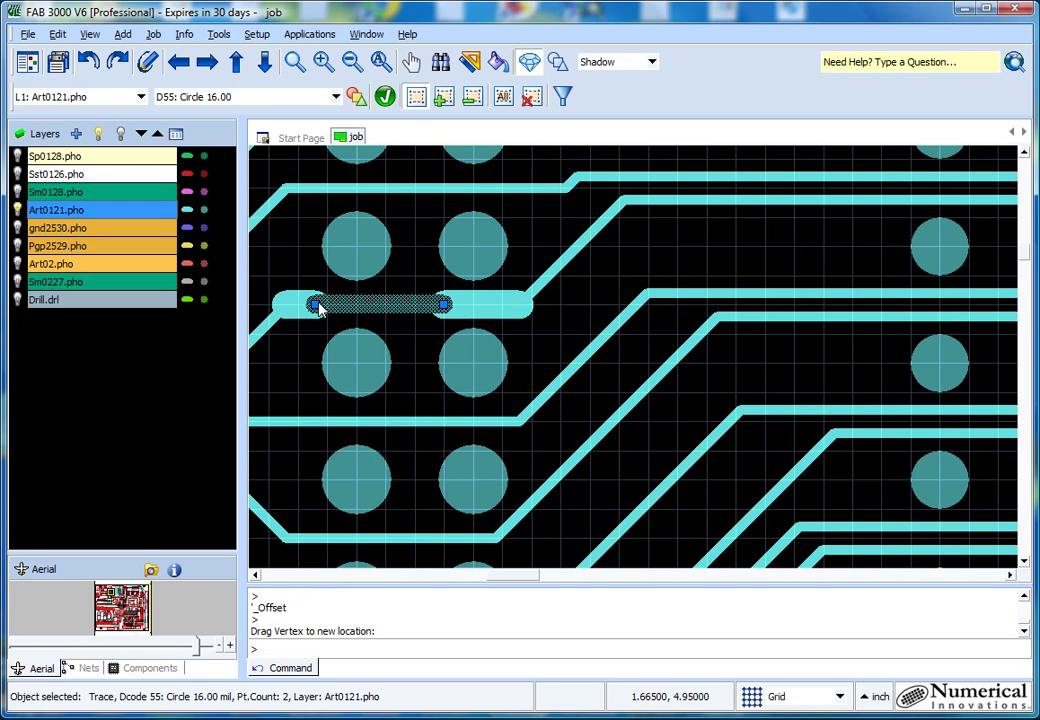
left_click(494, 305)
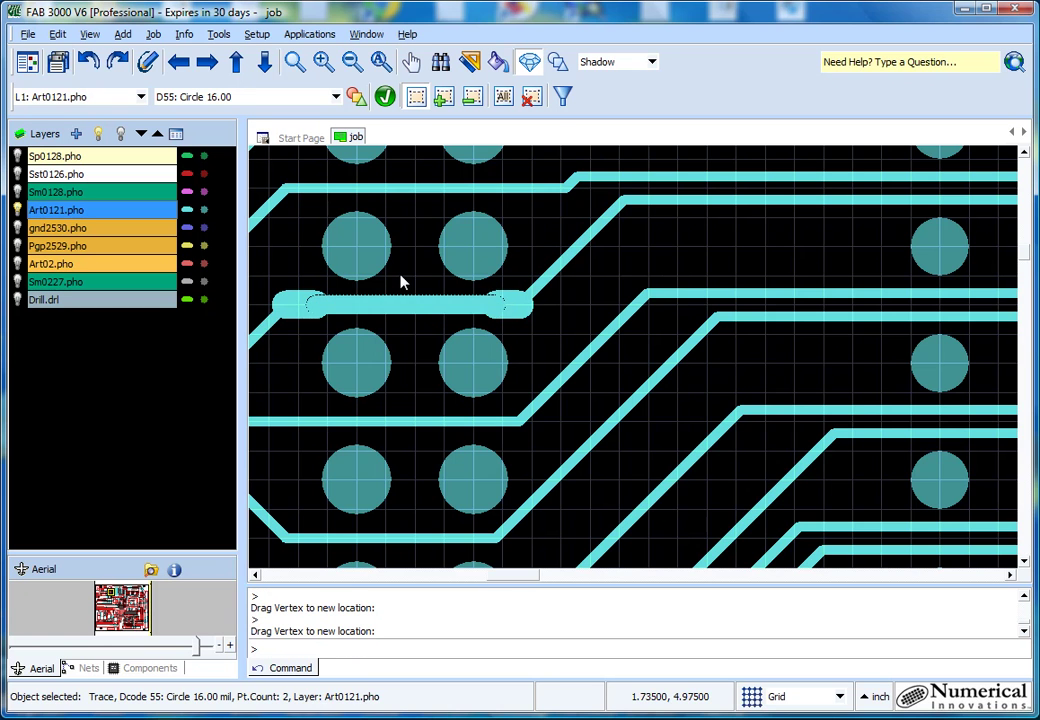
key("Left")
key("Up")
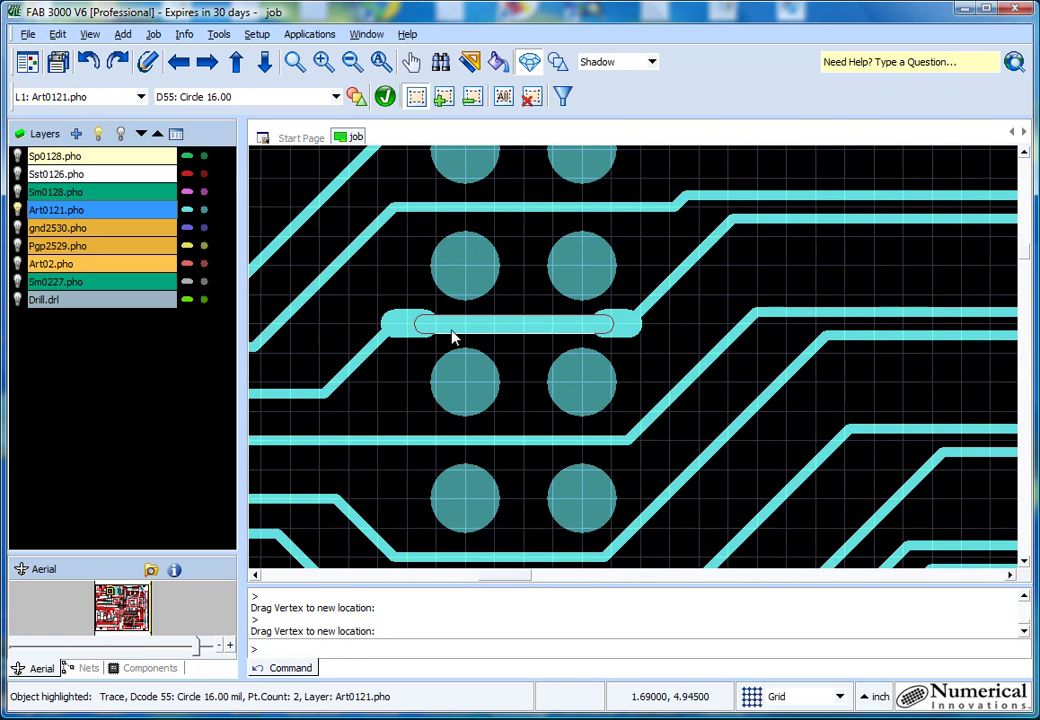
scroll(452, 337, "up", 2)
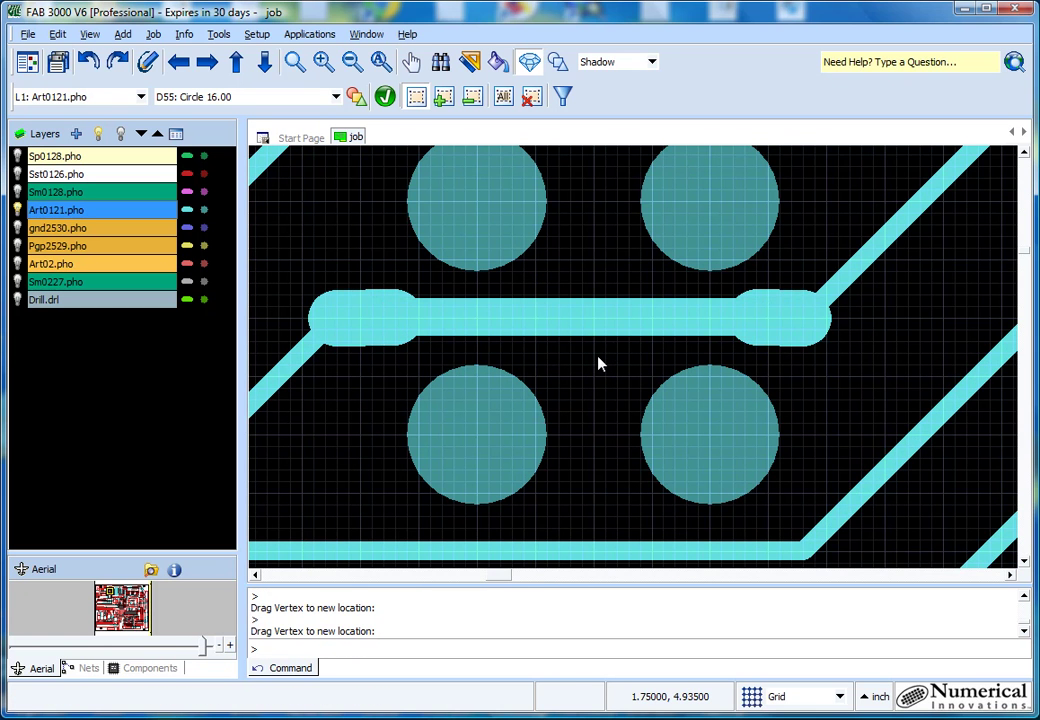
scroll(598, 364, "down", 2)
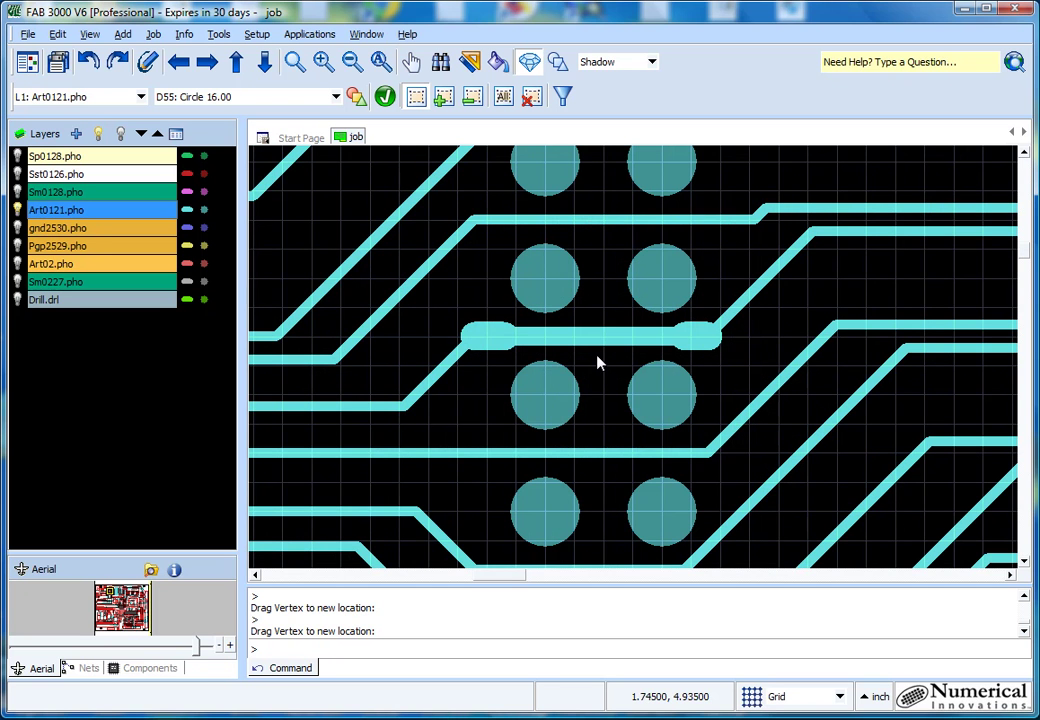
scroll(432, 289, "down", 6)
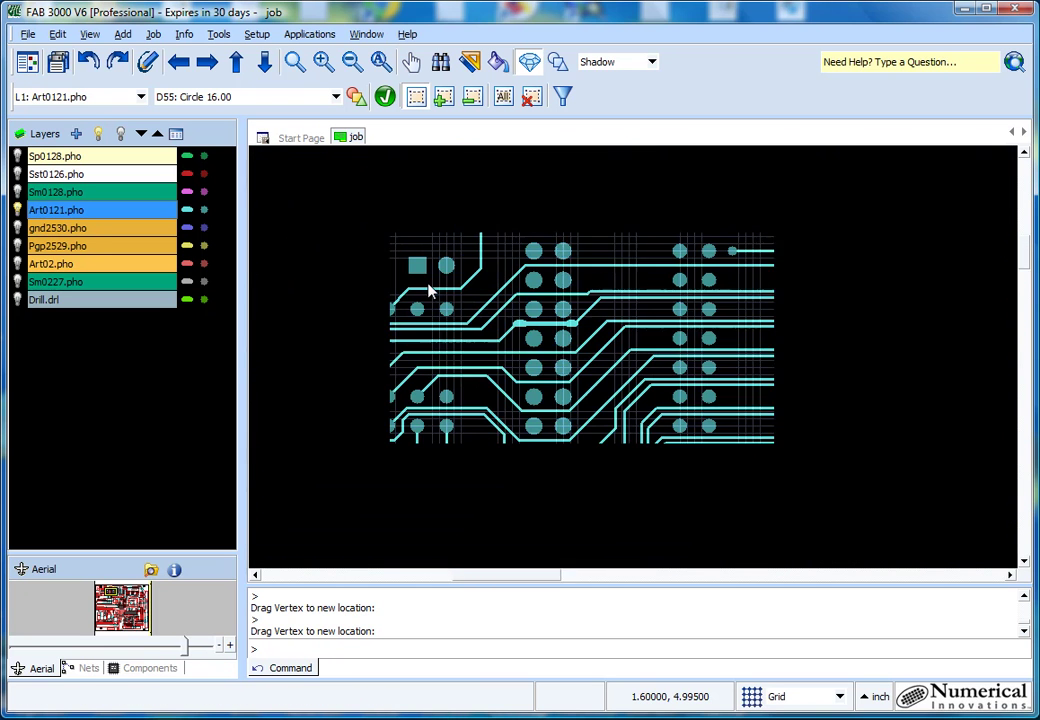
scroll(432, 288, "up", 2)
middle_click_drag(578, 241, 260, 311)
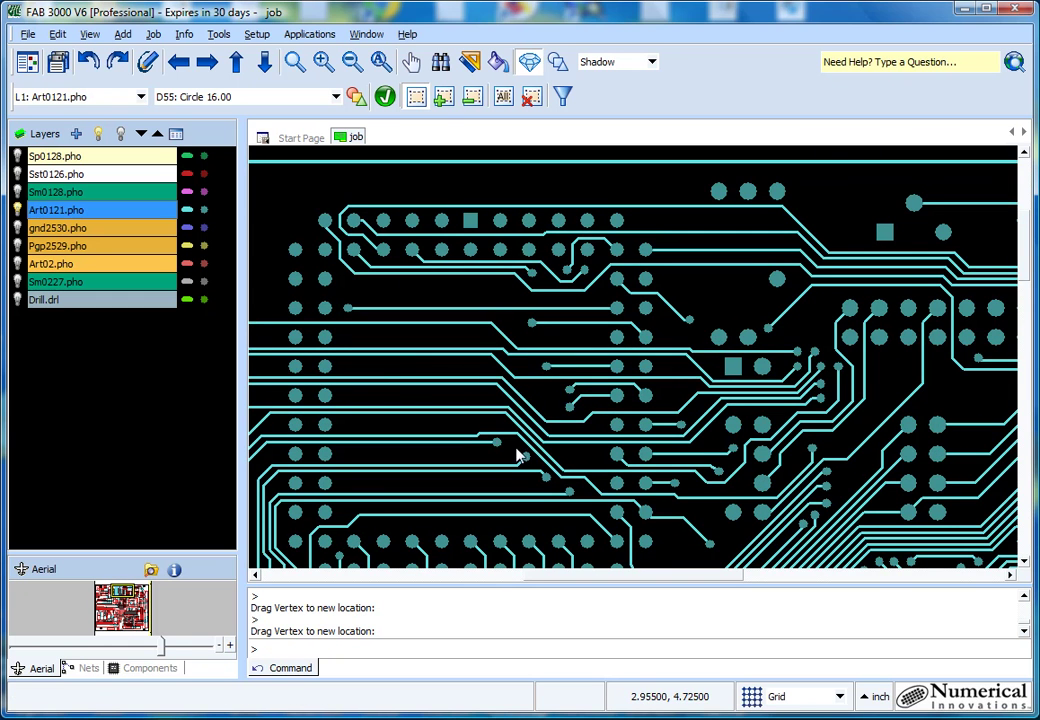
Bring the trace jog left of the round pad into view, select it, and redo.
scroll(483, 446, "up", 5)
middle_click_drag(513, 441, 613, 378)
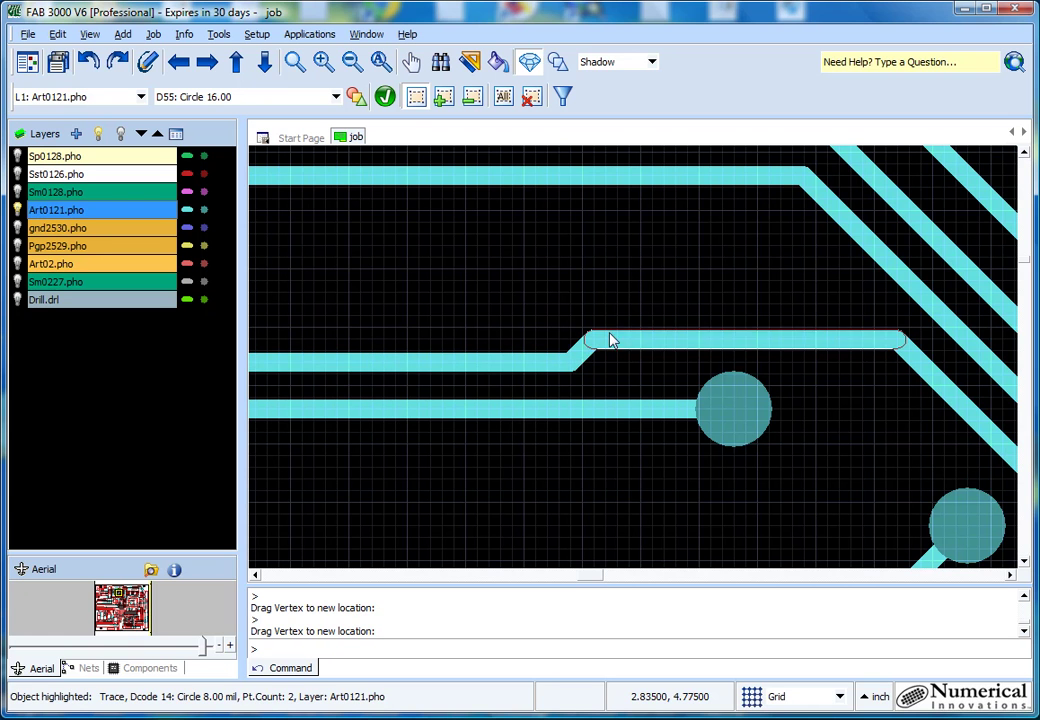
left_click(588, 359)
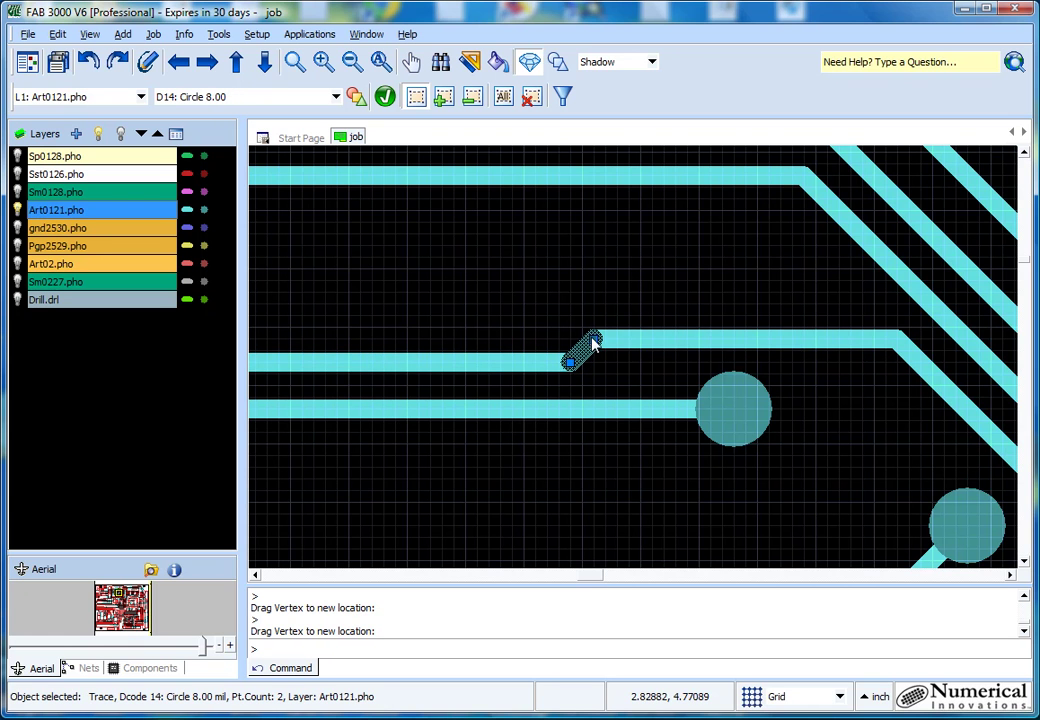
scroll(497, 283, "down", 3)
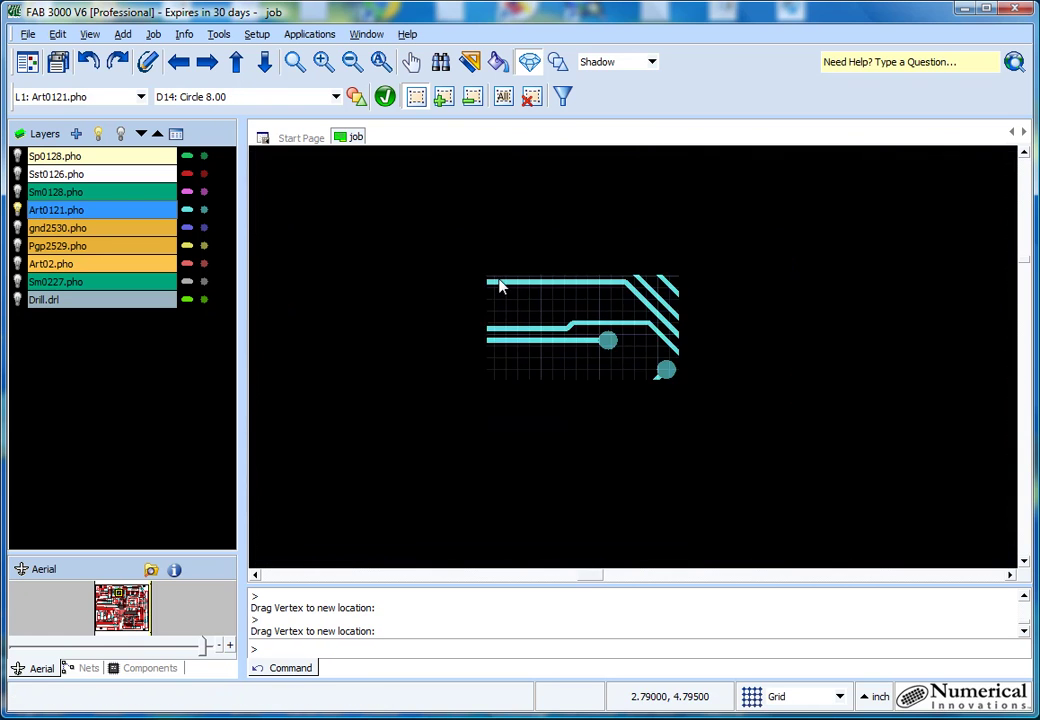
scroll(505, 288, "up", 2)
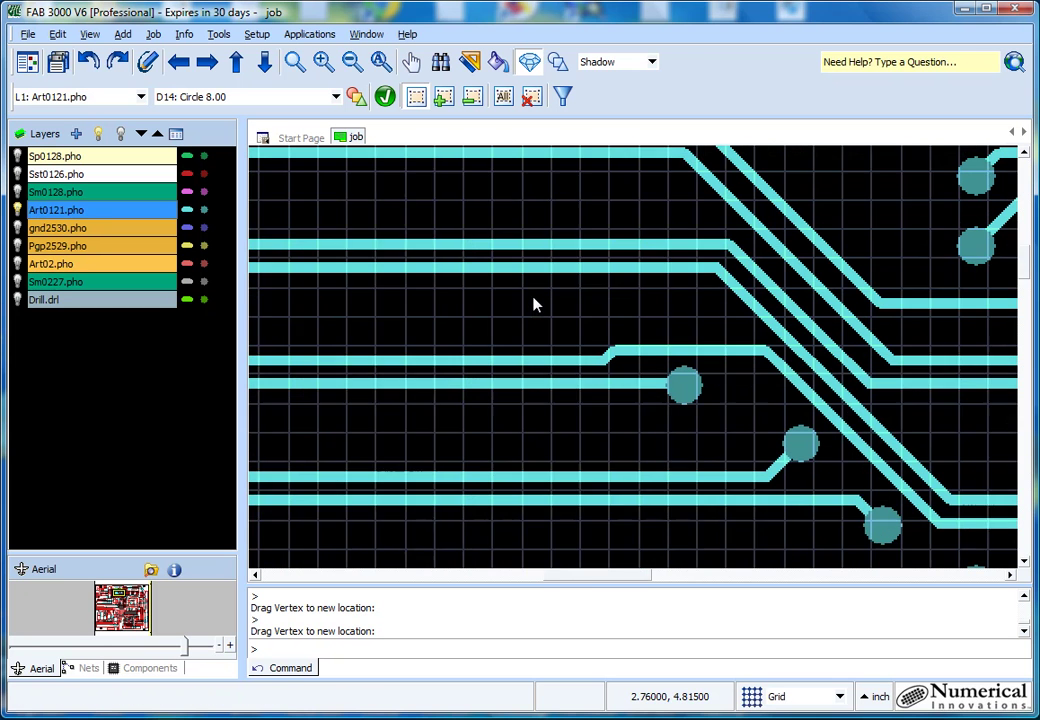
left_click(88, 61)
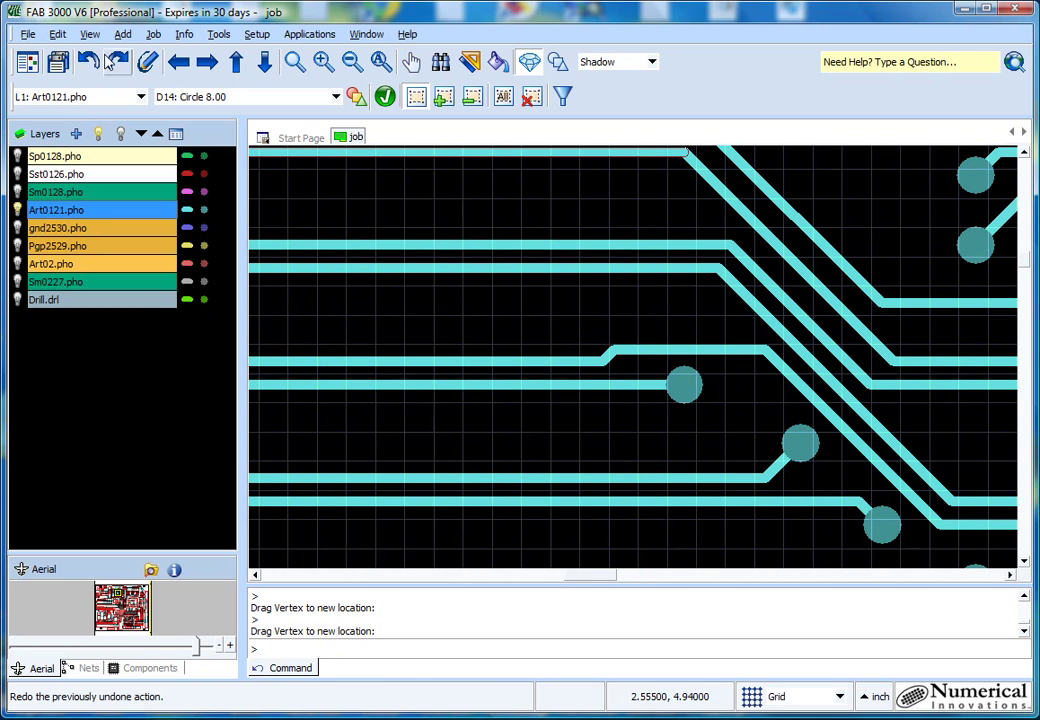
Use Stretch to shift the upward jog beside the round pad further left along the trace.
left_click(57, 34)
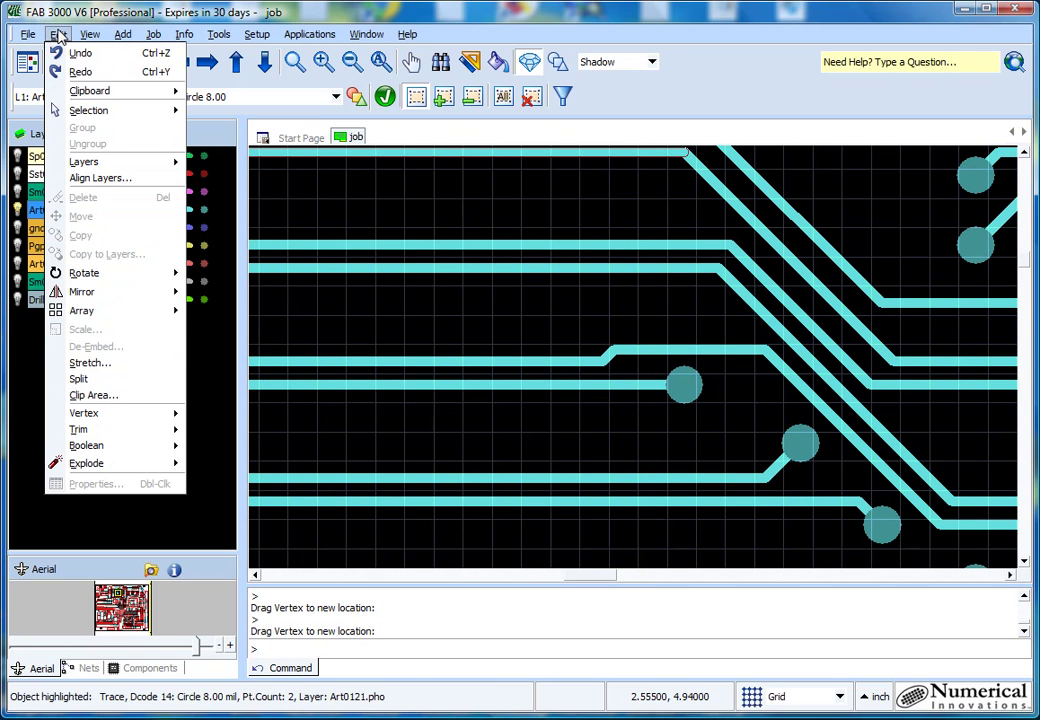
left_click(138, 364)
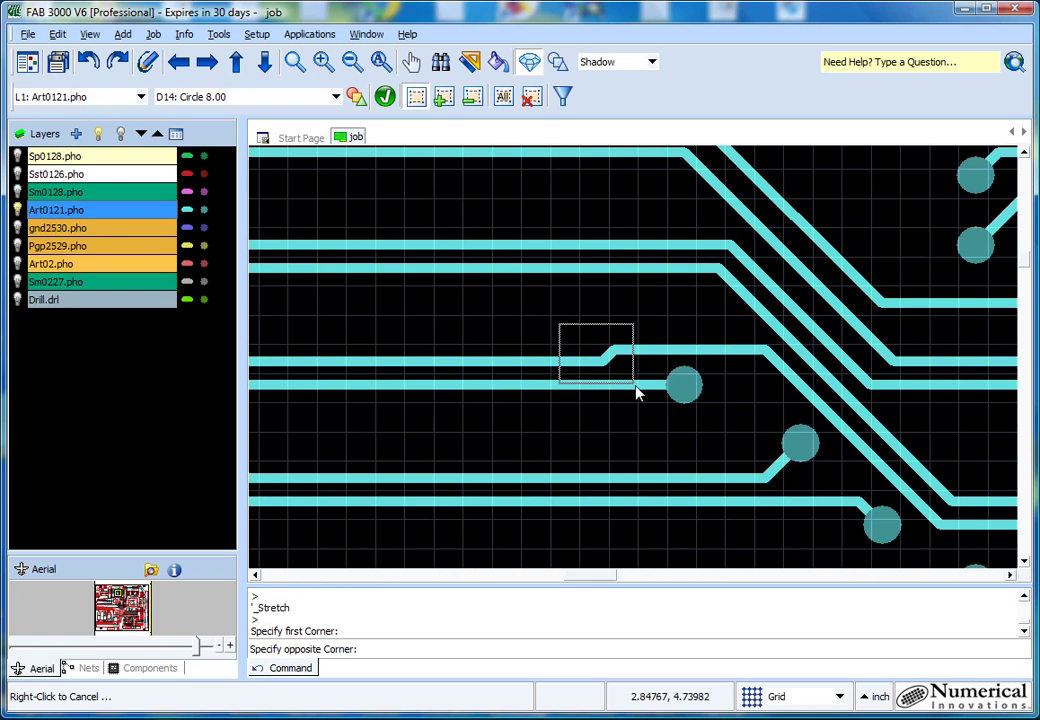
left_click(639, 394)
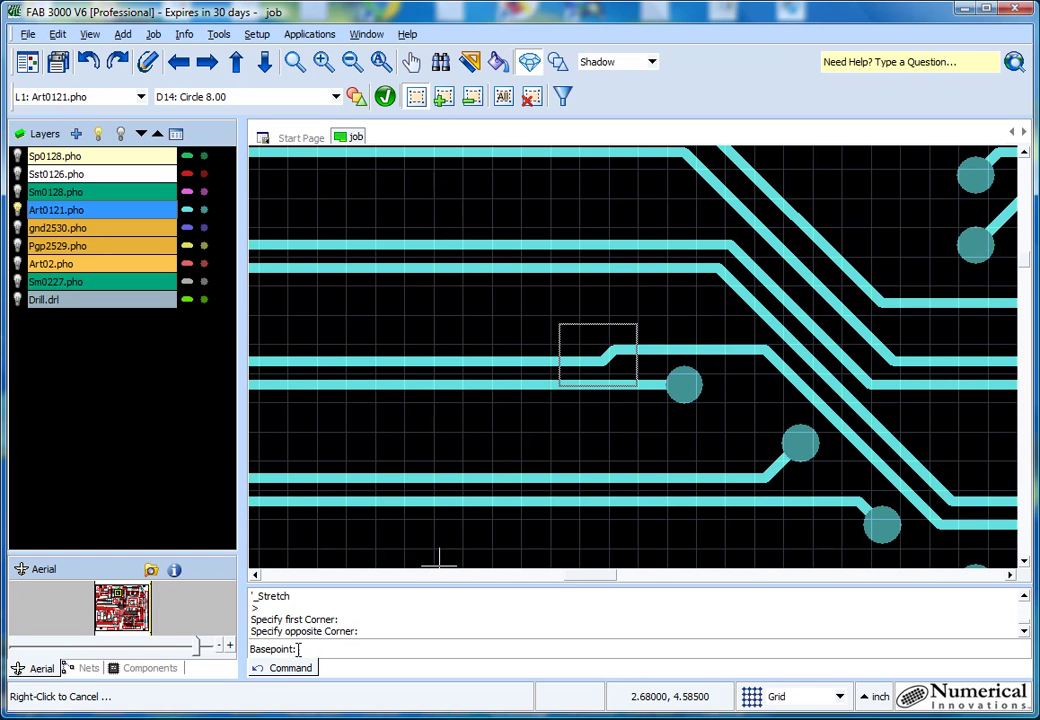
left_click(591, 352)
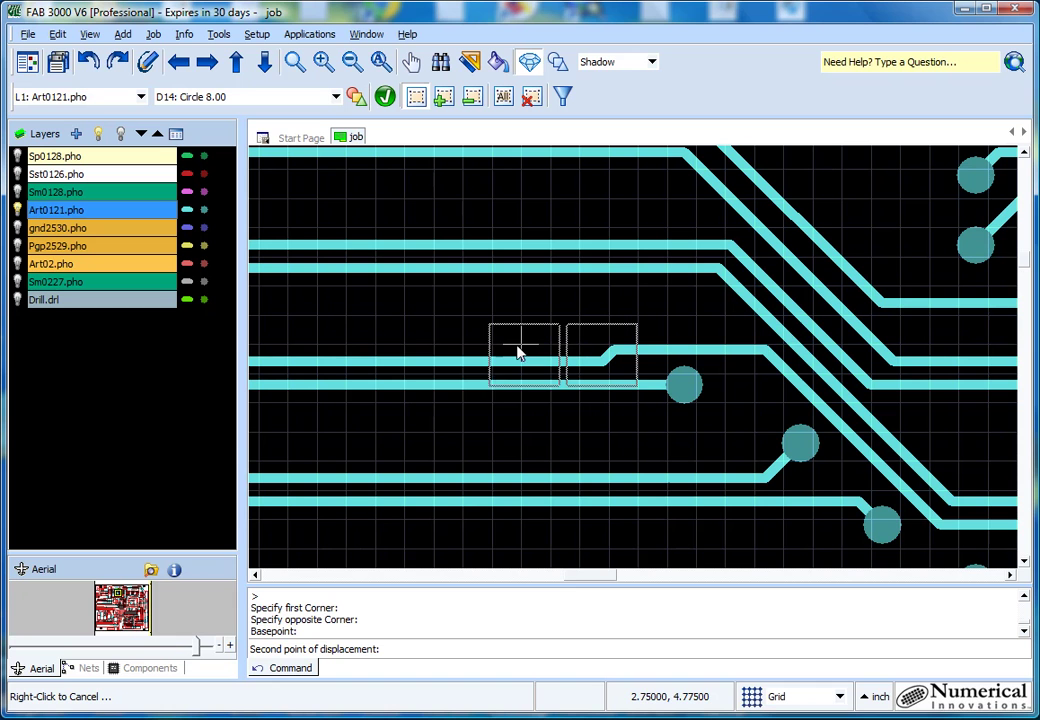
left_click(428, 352)
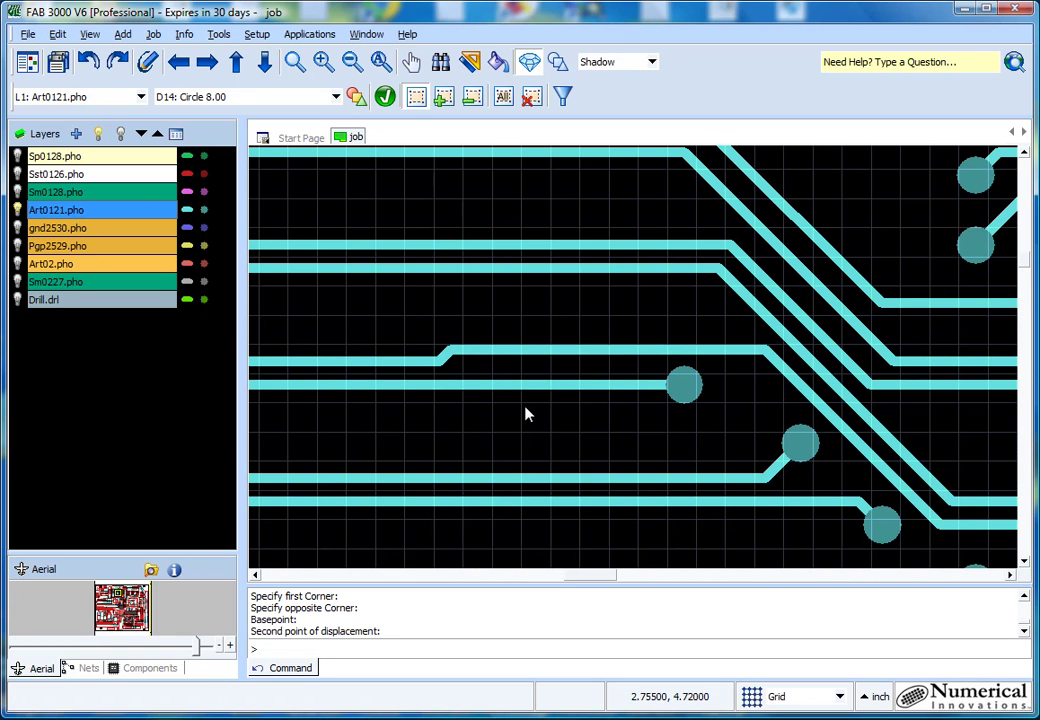
Window-select three upper-row pads together with their short diagonal traces.
scroll(530, 410, "down", 3)
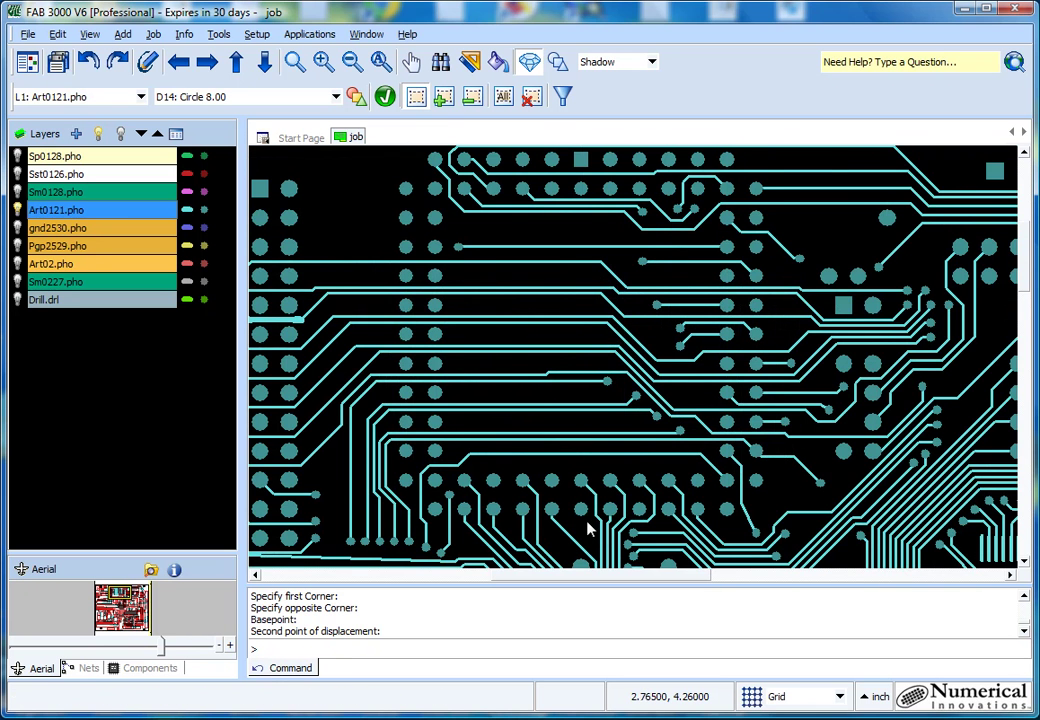
scroll(610, 515, "up", 3)
middle_click_drag(652, 487, 474, 393)
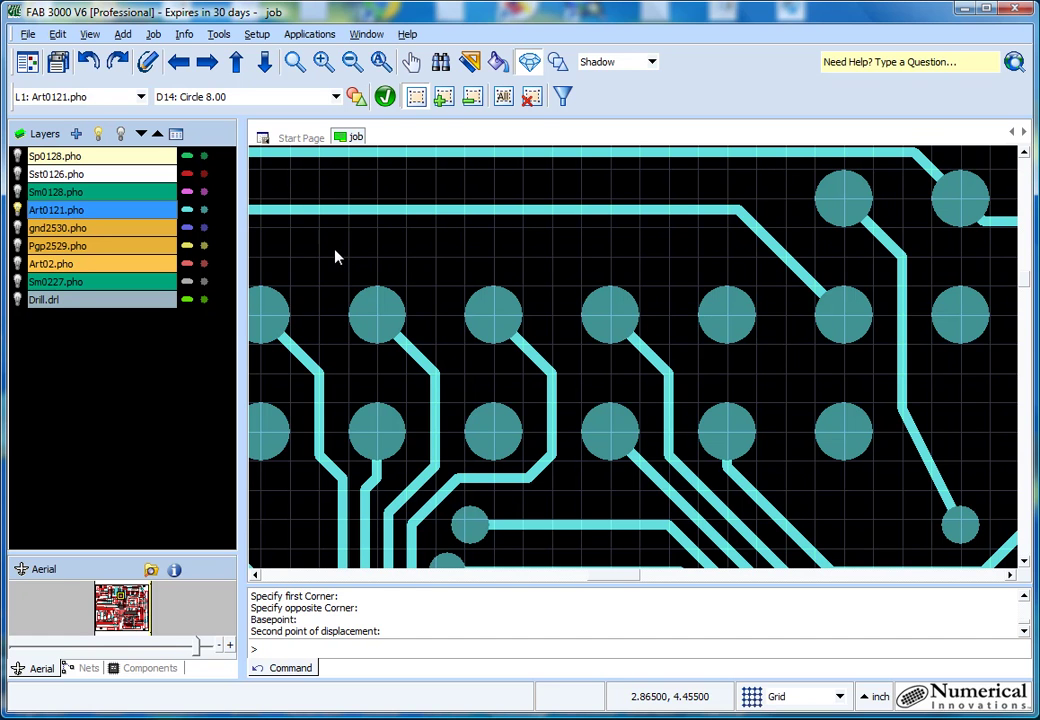
mouse_move(331, 247)
left_mouse_down()
mouse_move(662, 325)
mouse_move(688, 378)
left_mouse_up()
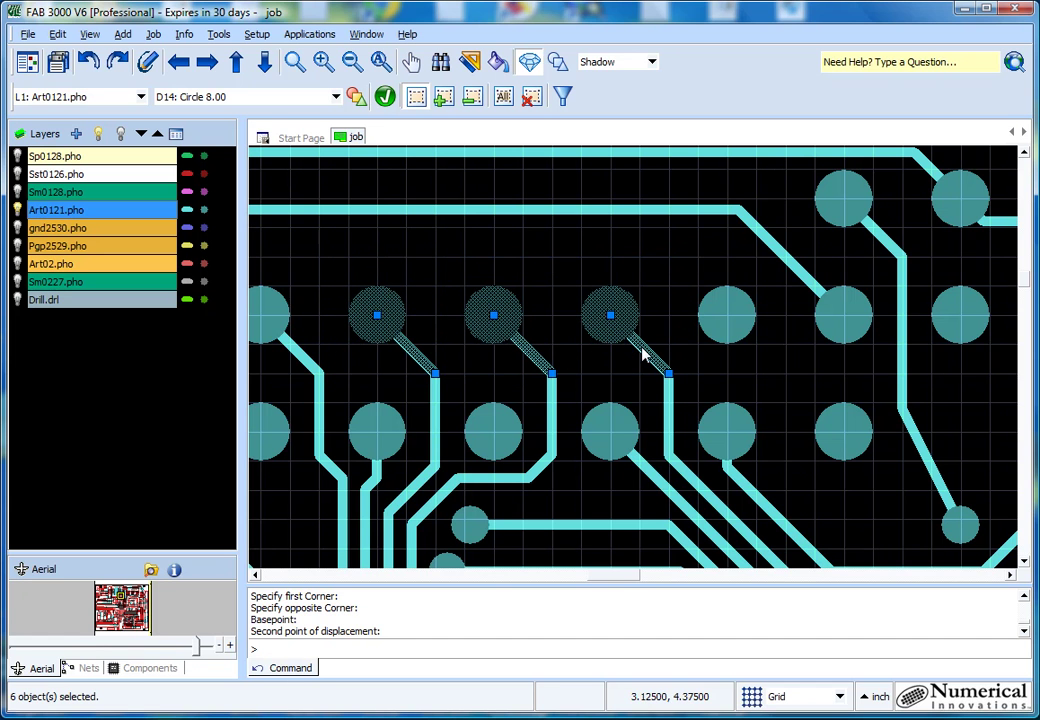
left_click(219, 34)
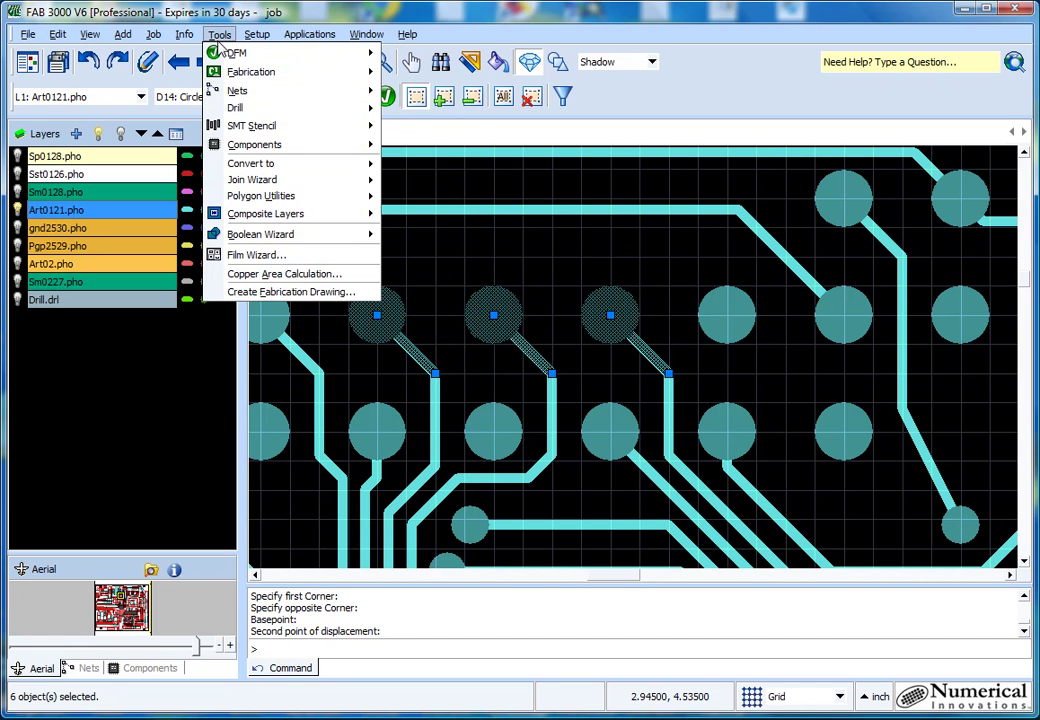
Add teardrops to the three selected pads using type Teardrop and offset multiple 2.0.
mouse_move(265, 72)
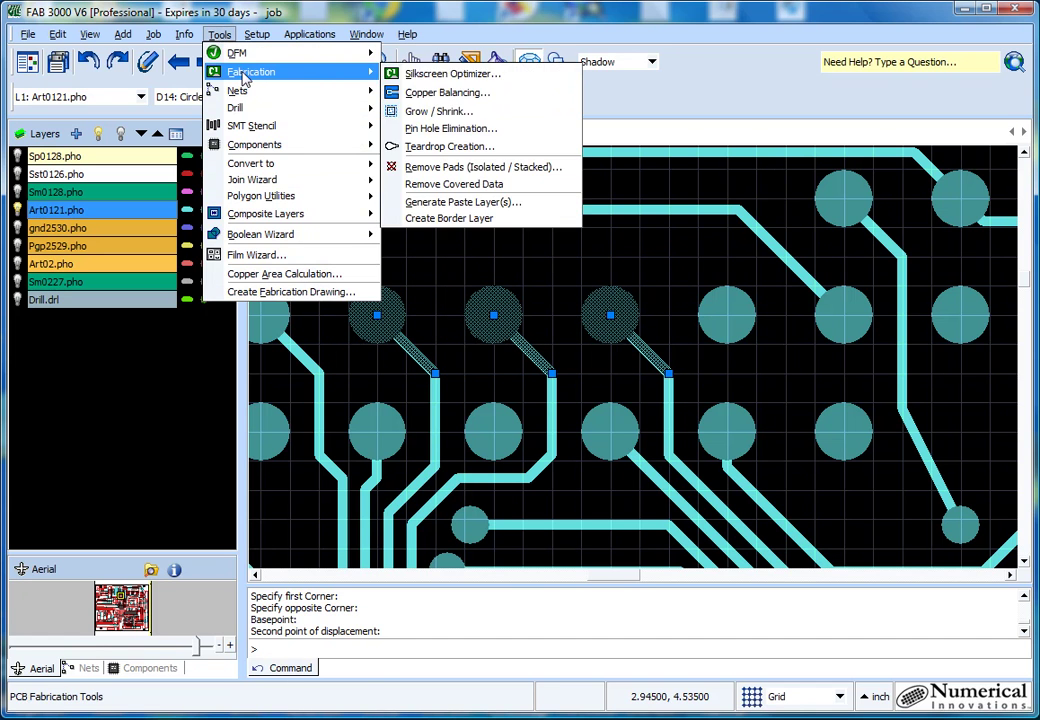
left_click(483, 146)
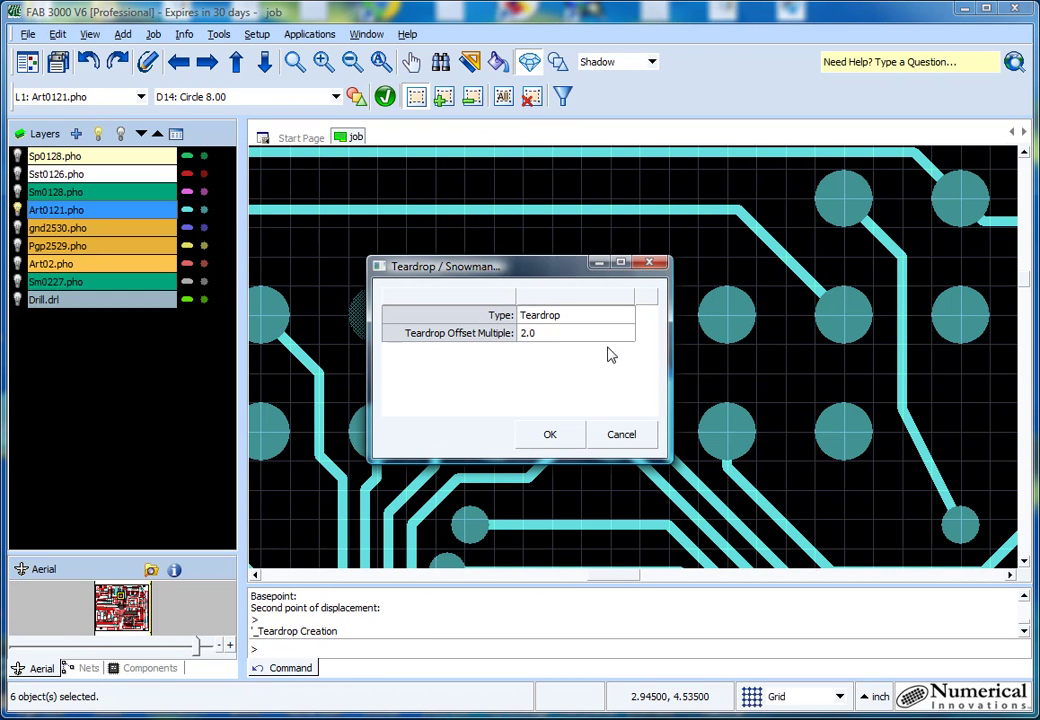
left_click(628, 316)
left_click(630, 316)
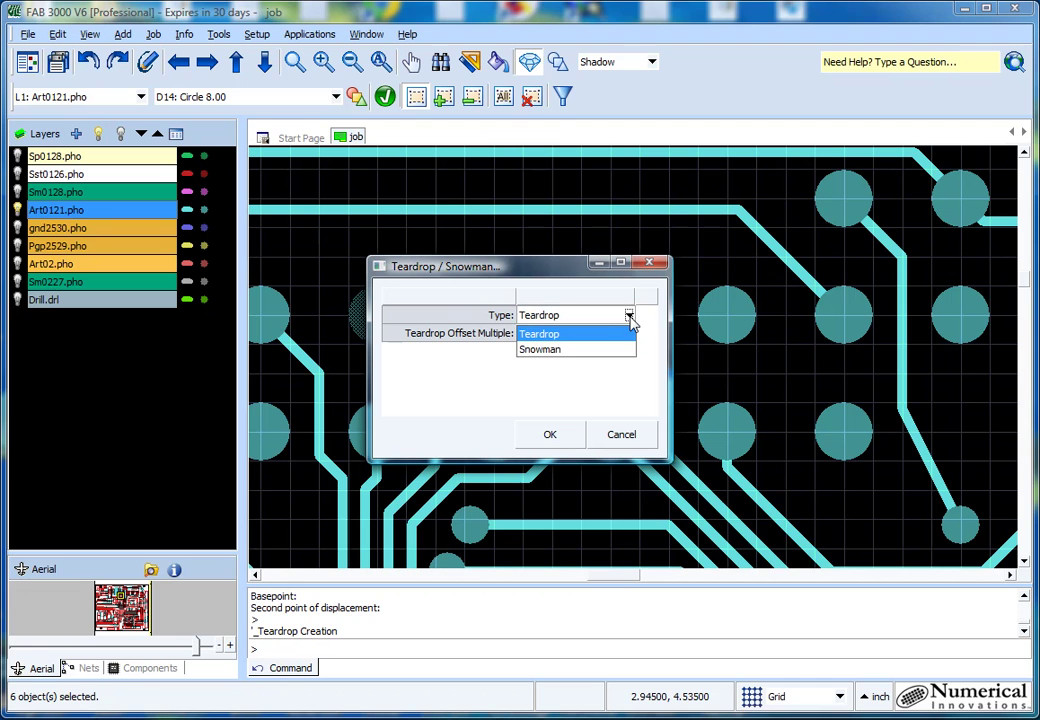
left_click(630, 316)
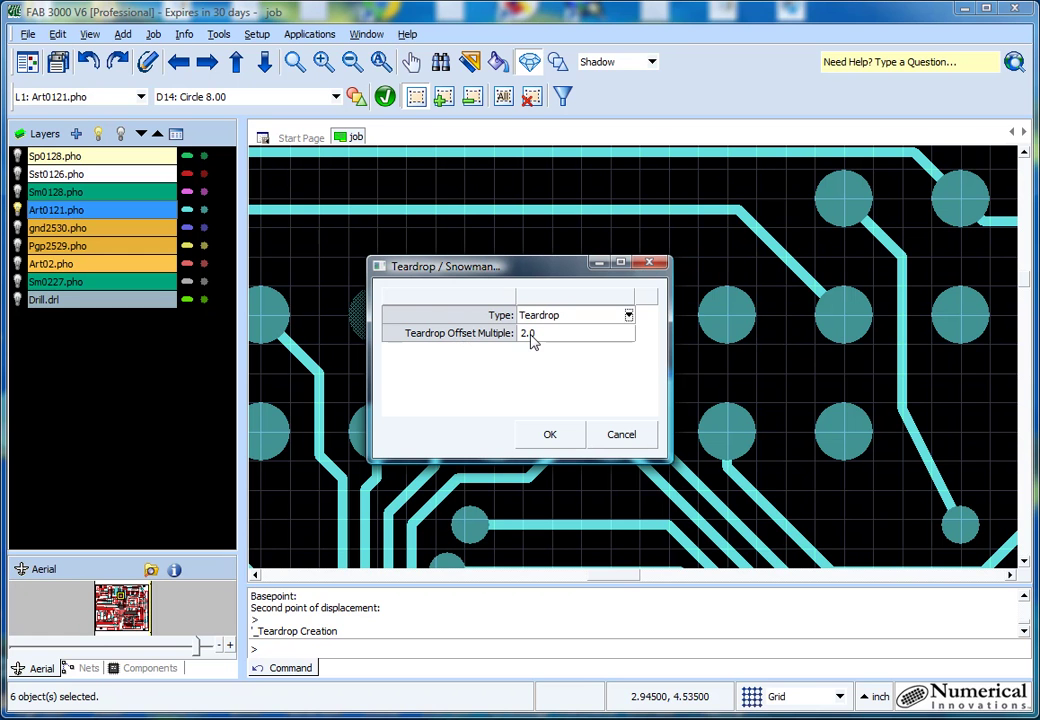
left_click(562, 439)
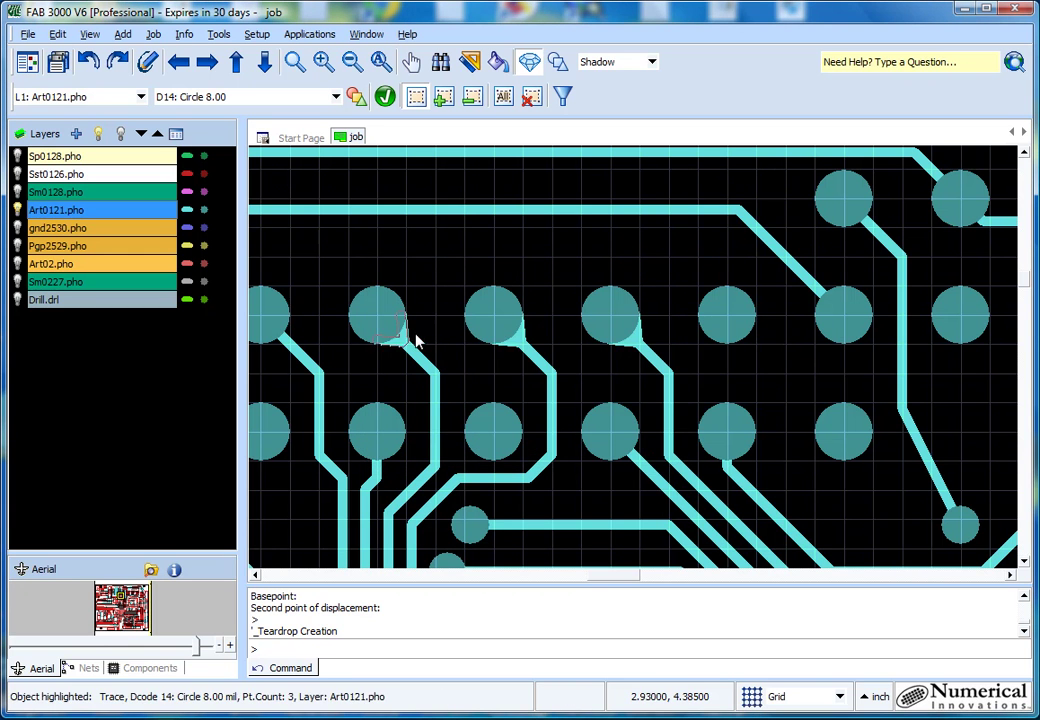
scroll(428, 340, "up", 2)
scroll(428, 340, "up", 2)
scroll(420, 334, "down", 4)
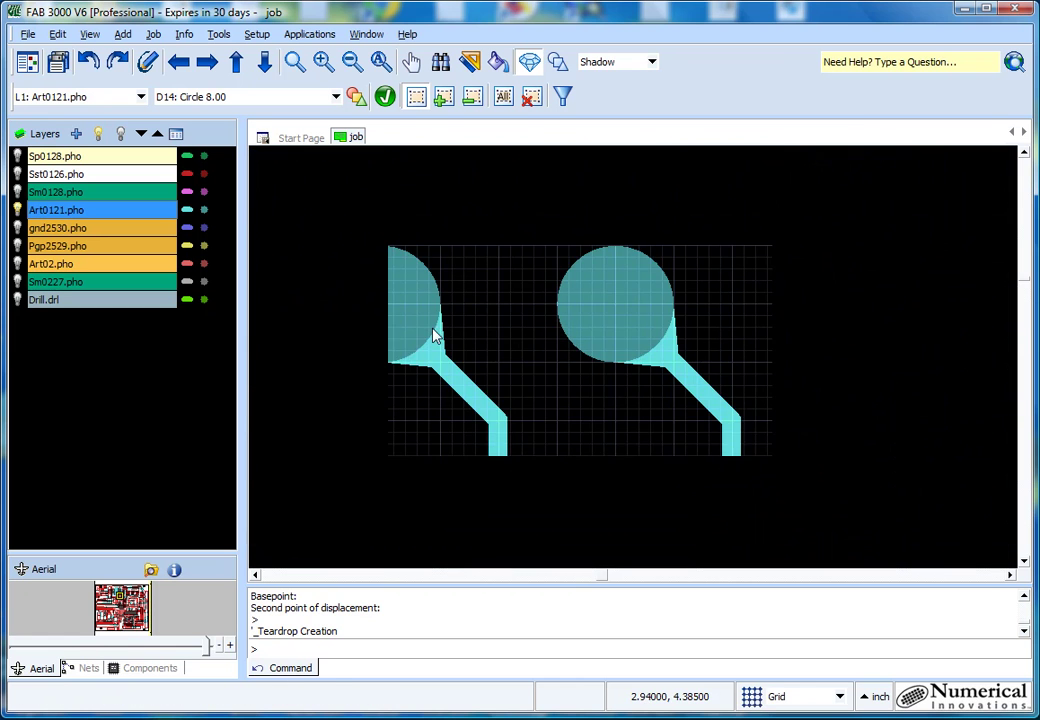